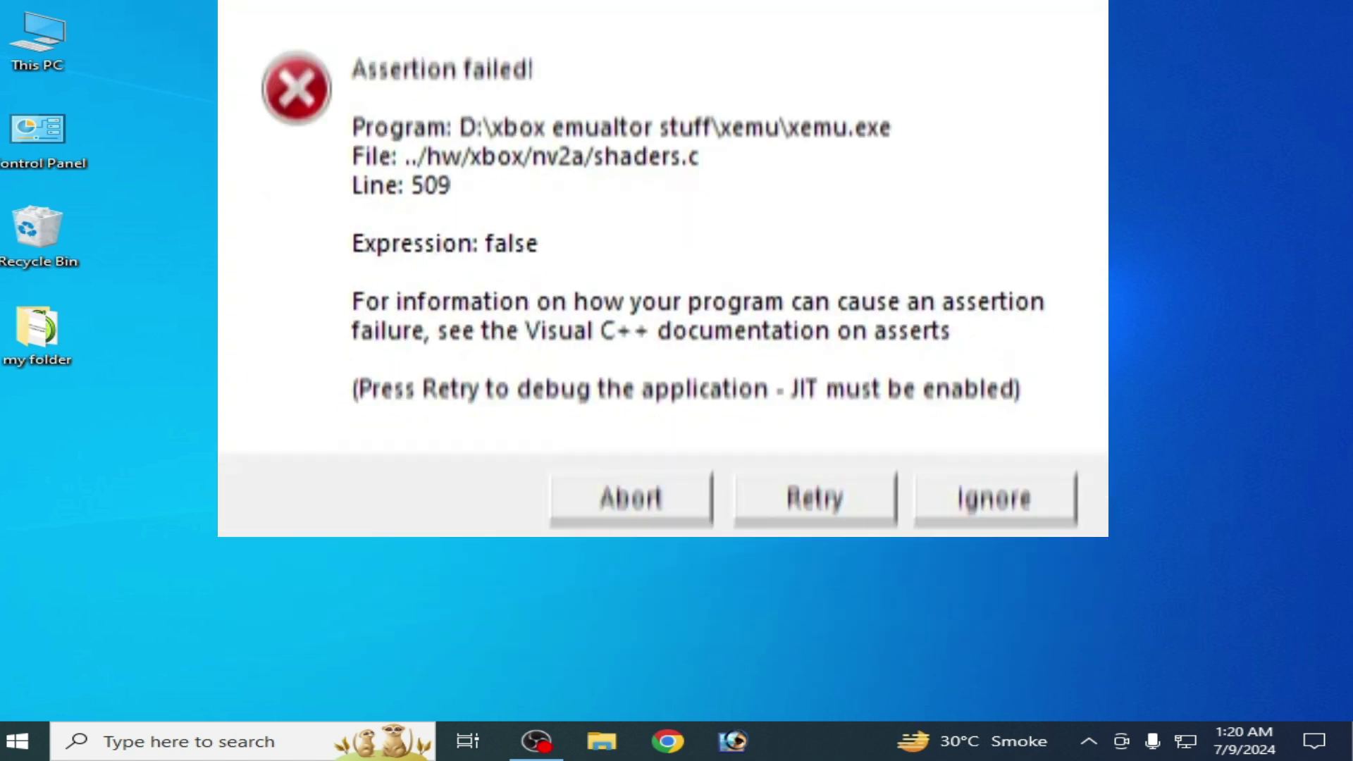
Dismiss the assertion failure and launch xemu from its desktop shortcut, closing the update notice
{"action": "left_click", "coordinate": [946, 415]}
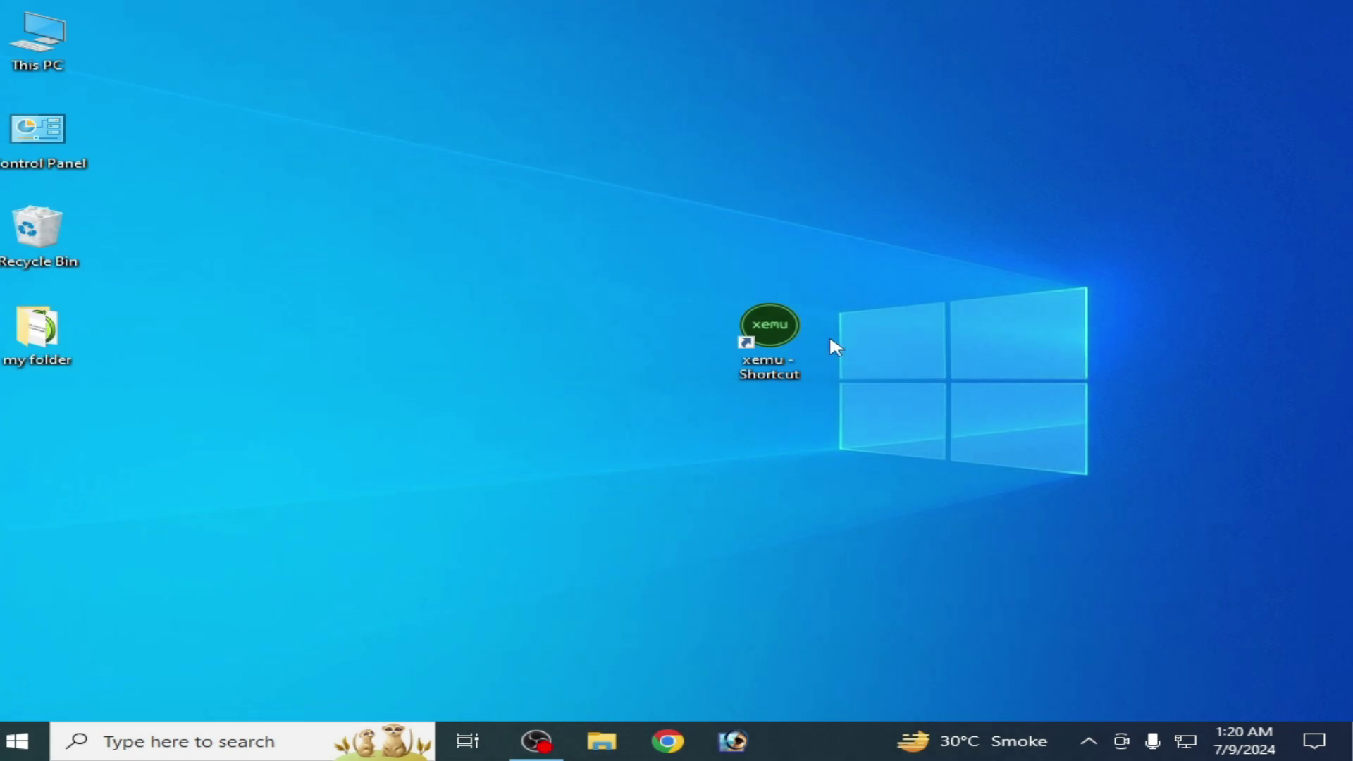
{"action": "right_click", "coordinate": [747, 323]}
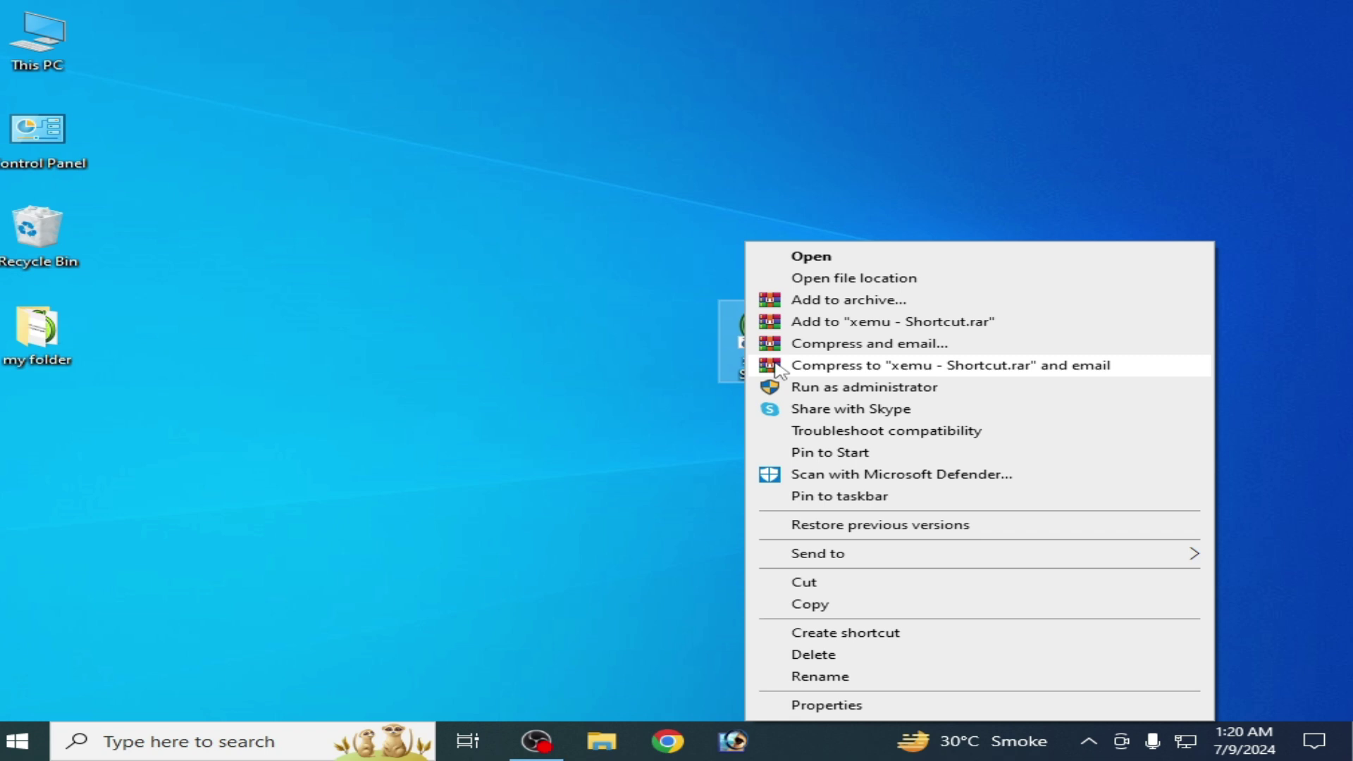
{"action": "left_click", "coordinate": [818, 257]}
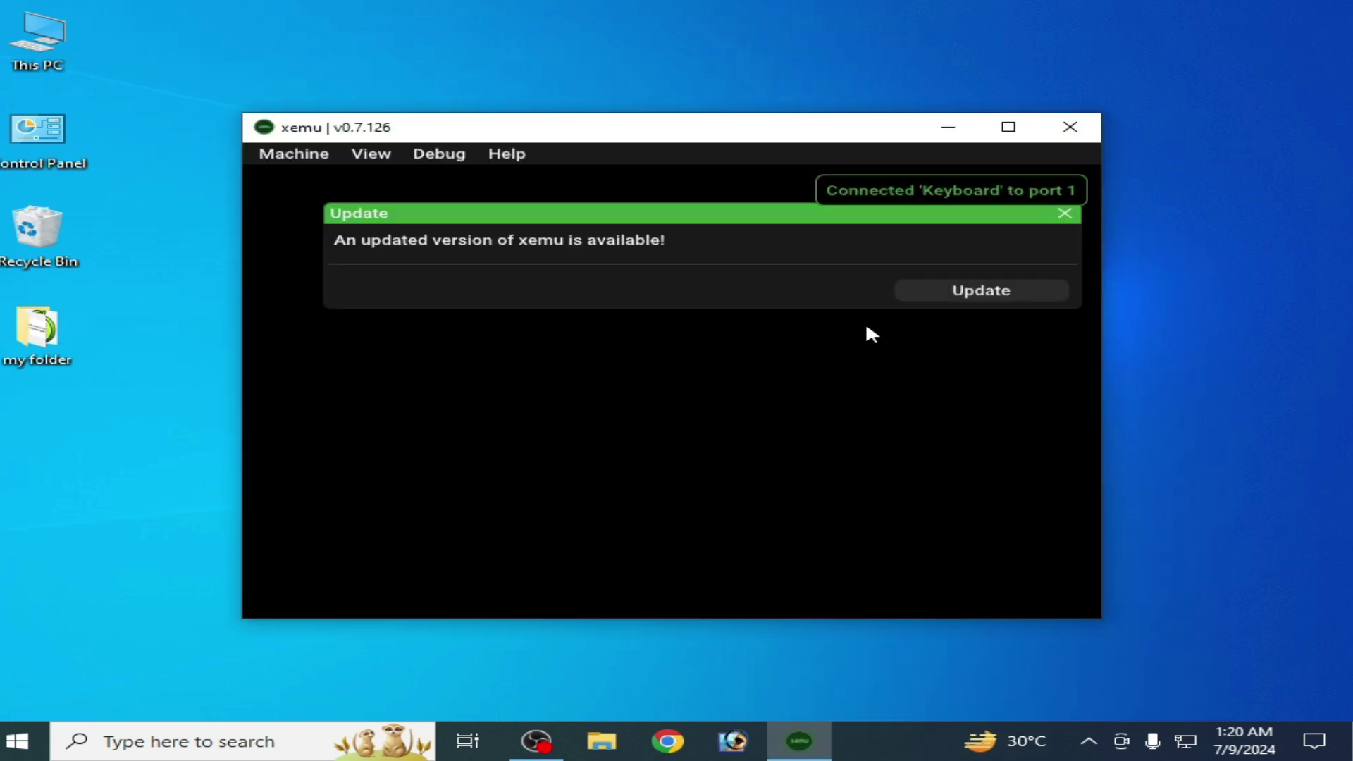
{"action": "left_click", "coordinate": [1061, 215]}
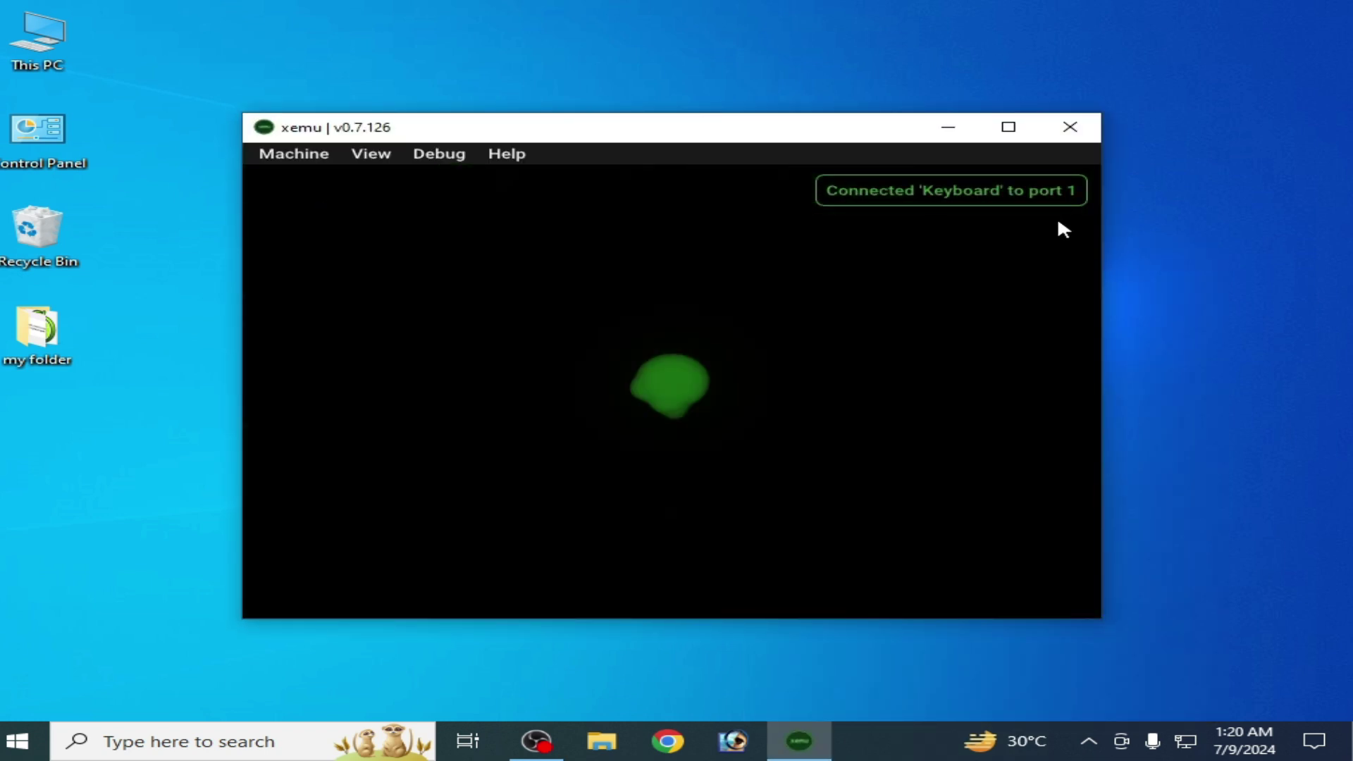
{"action": "left_click", "coordinate": [315, 161]}
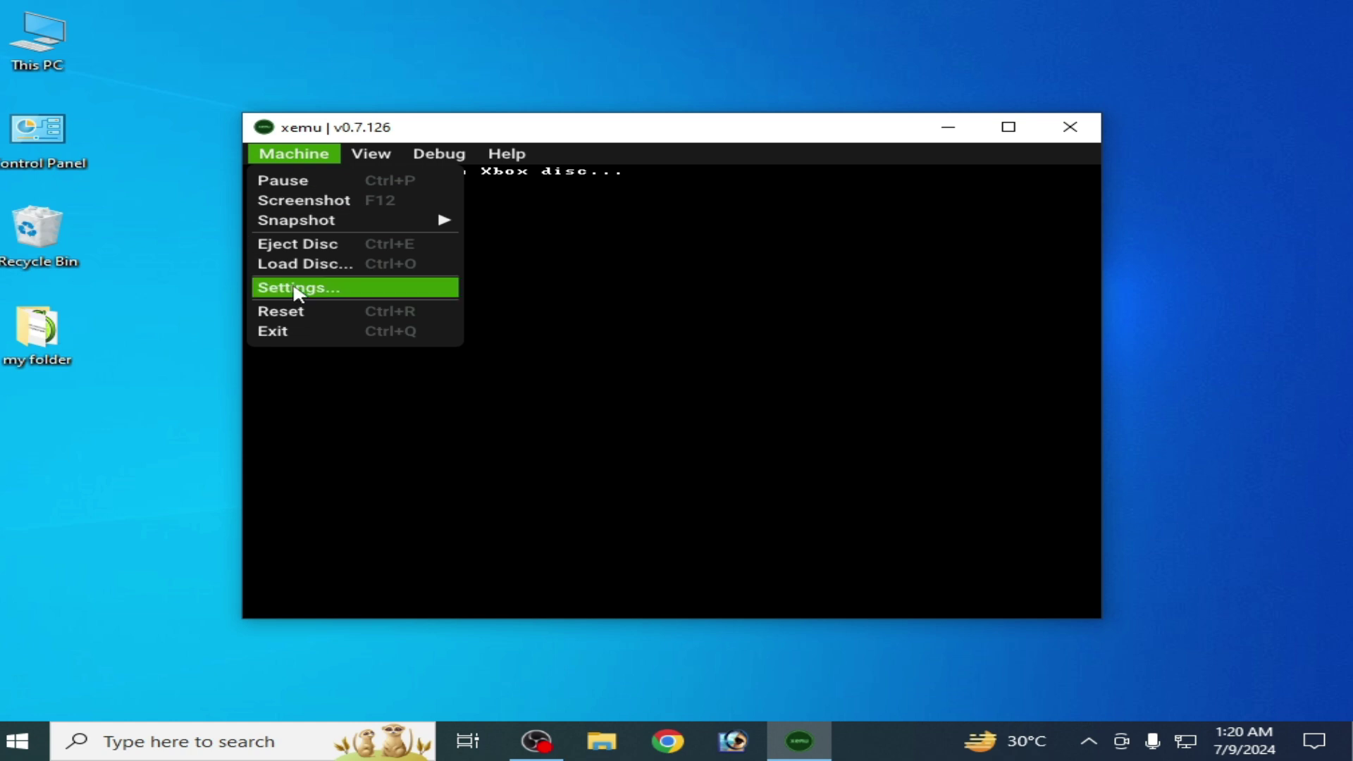
Set xemu's internal resolution scale to 1x and startup window size to 640x480, then close xemu
{"action": "left_click", "coordinate": [299, 287]}
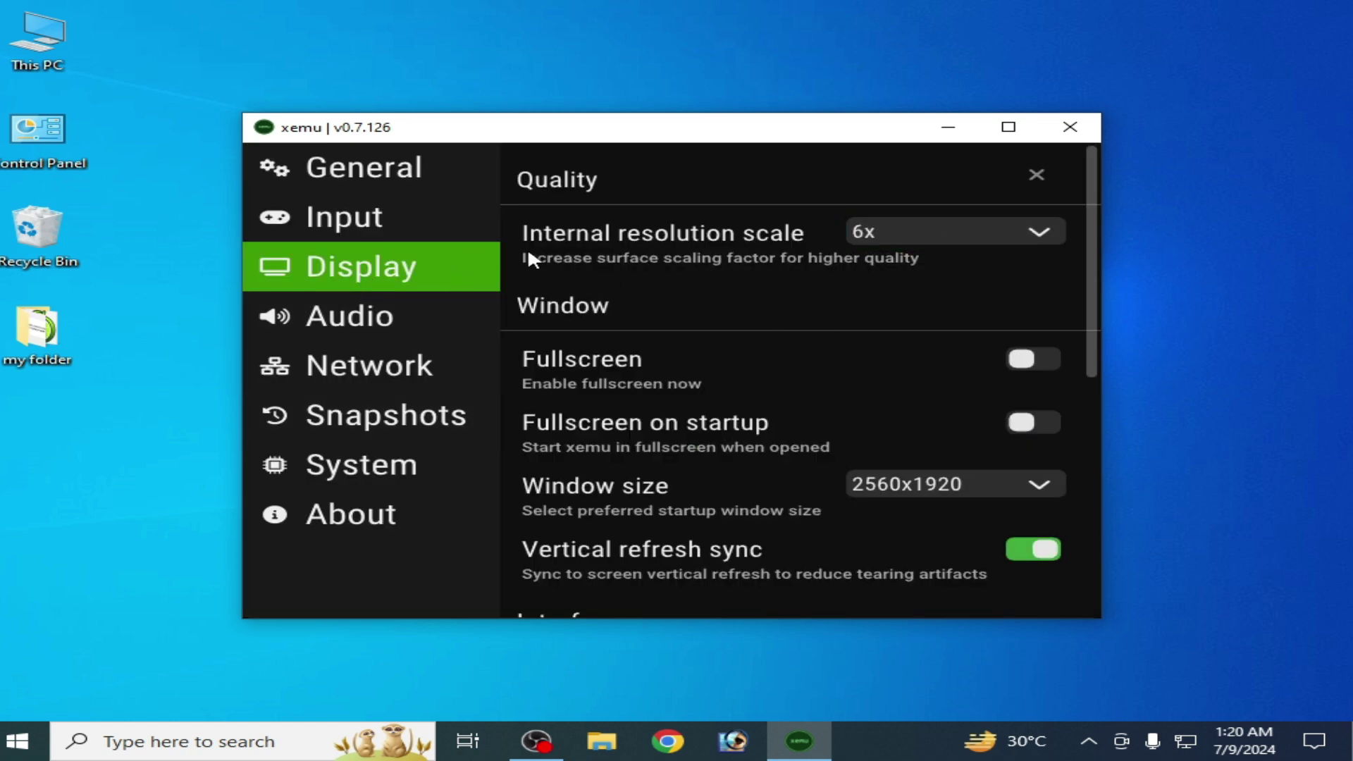
{"action": "left_click", "coordinate": [888, 224]}
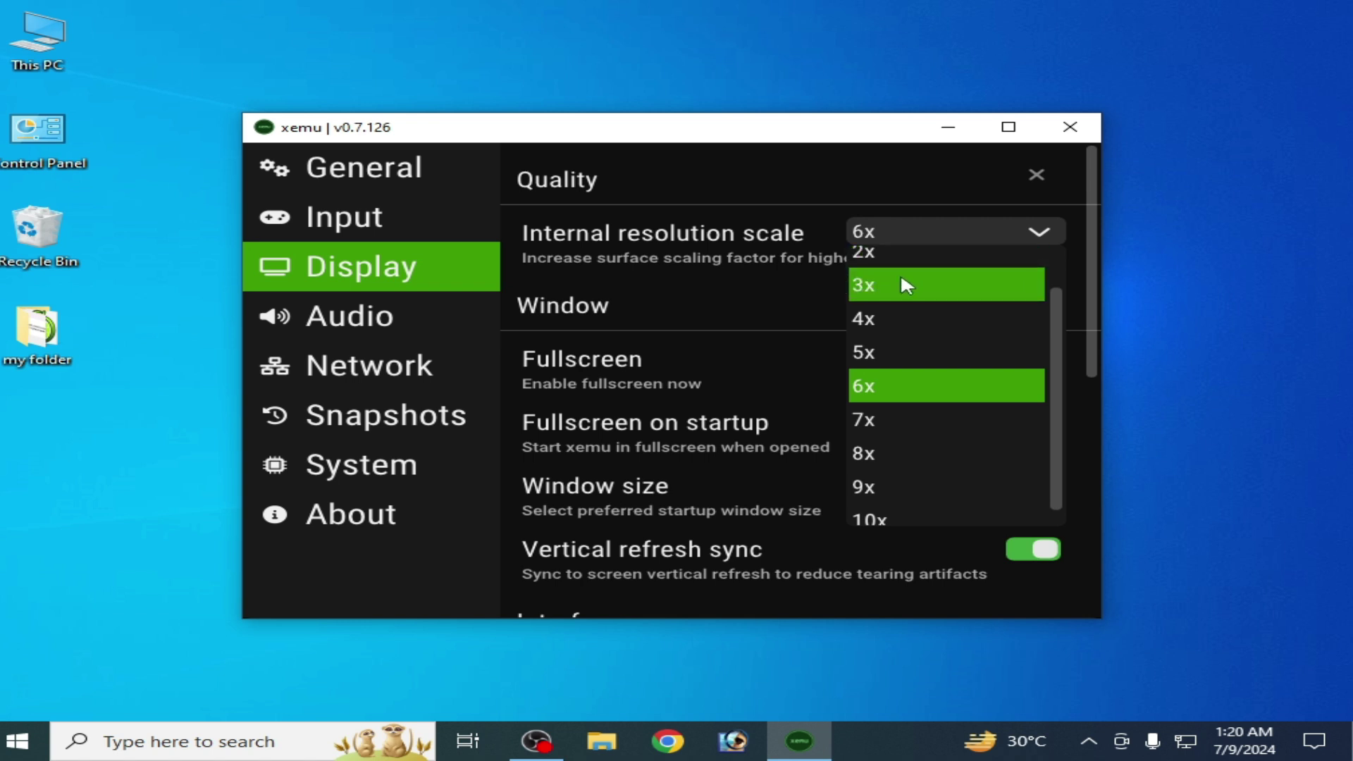
{"action": "scroll", "coordinate": [1057, 310], "scroll_direction": "up", "scroll_amount": 2}
{"action": "left_click", "coordinate": [854, 270]}
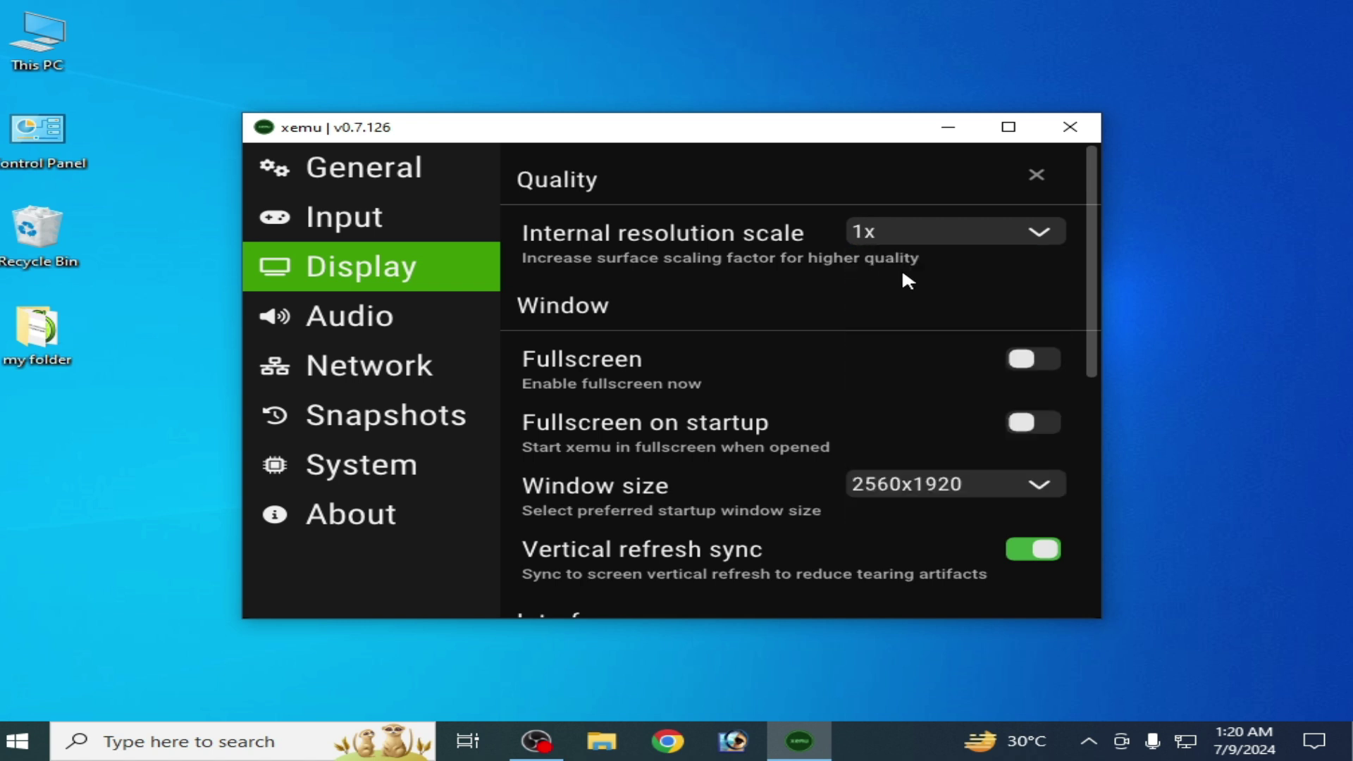
{"action": "left_click", "coordinate": [1040, 485]}
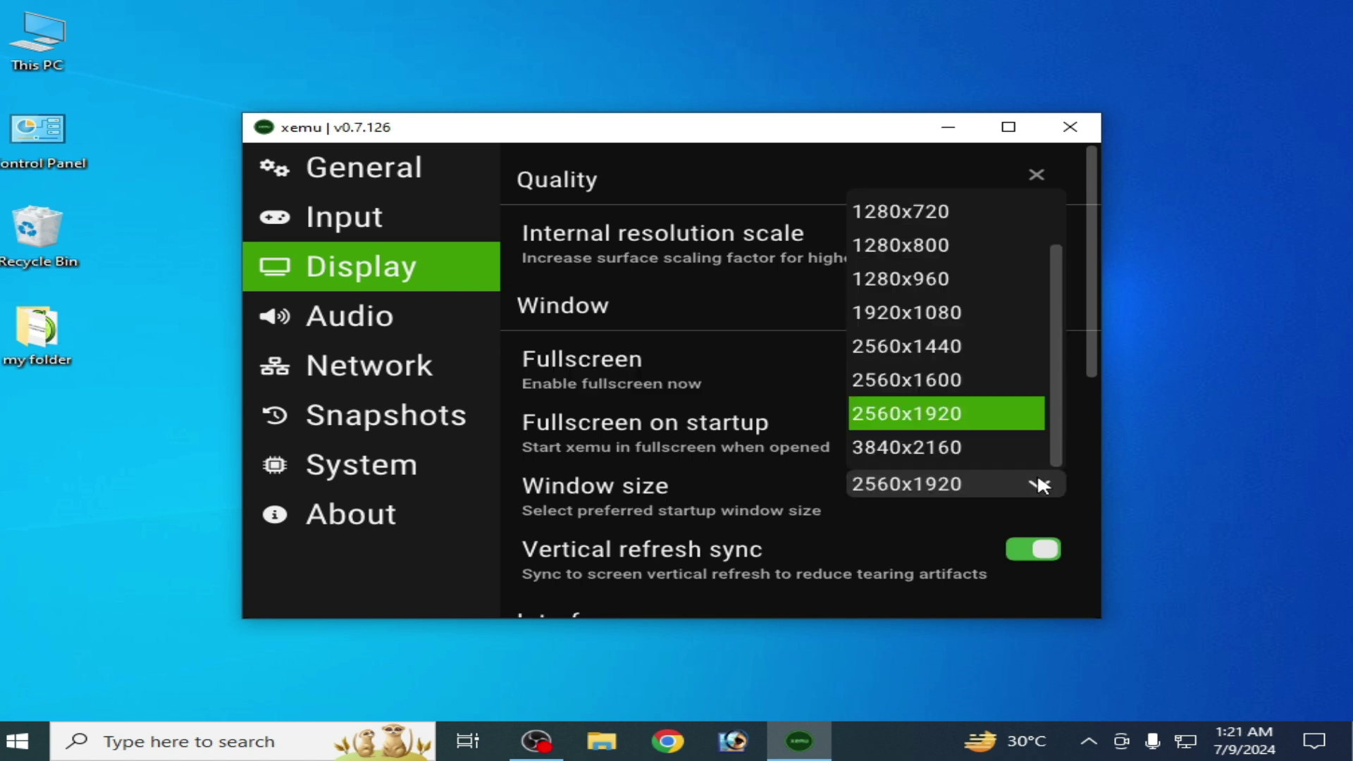
{"action": "scroll", "coordinate": [1030, 282], "scroll_direction": "up", "scroll_amount": 2}
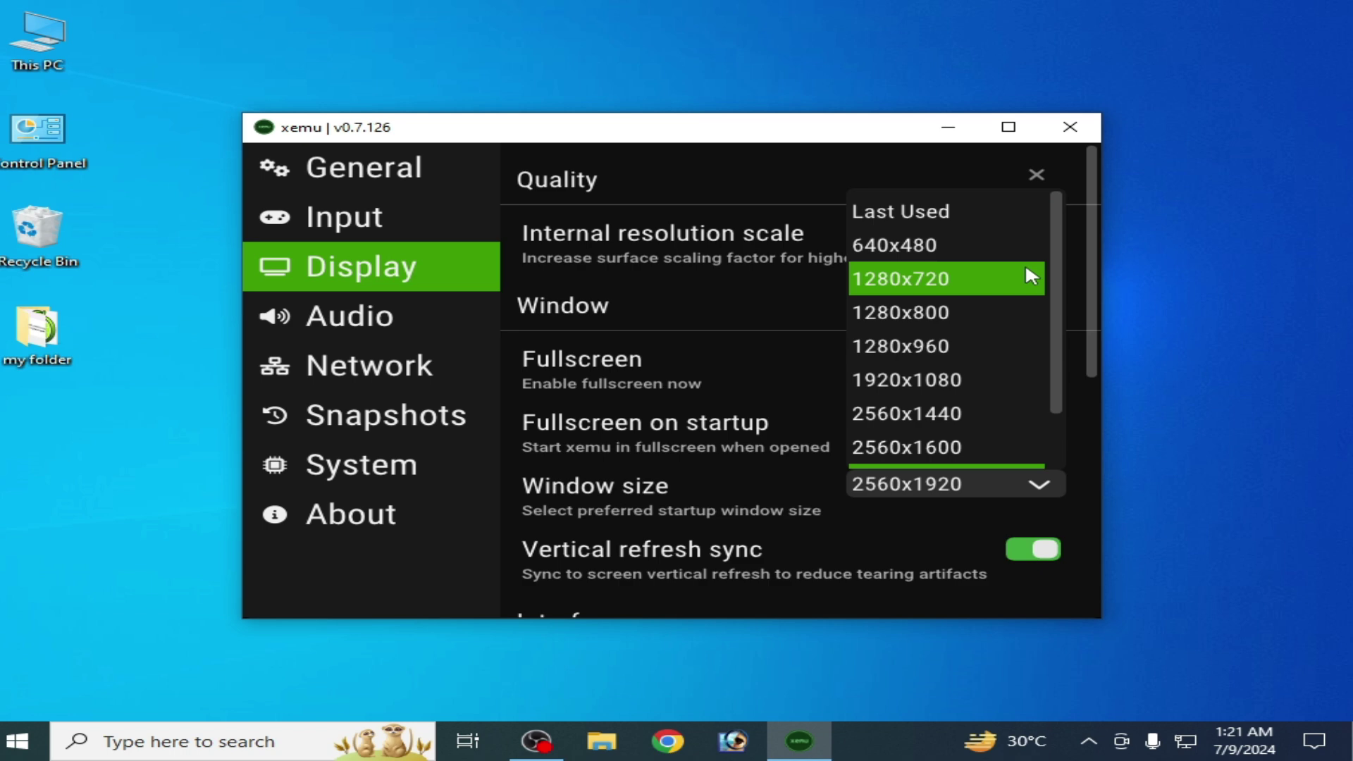
{"action": "left_click", "coordinate": [886, 248]}
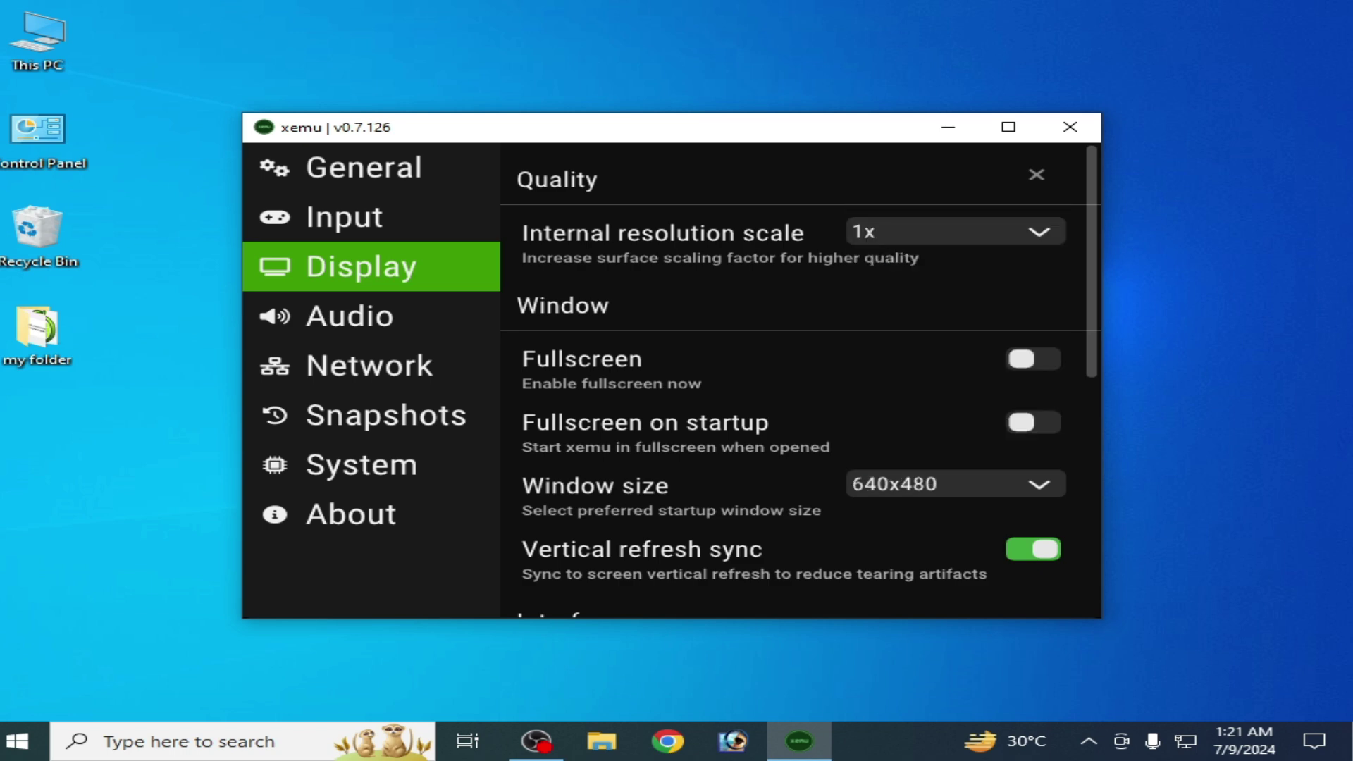
{"action": "left_click", "coordinate": [1070, 128]}
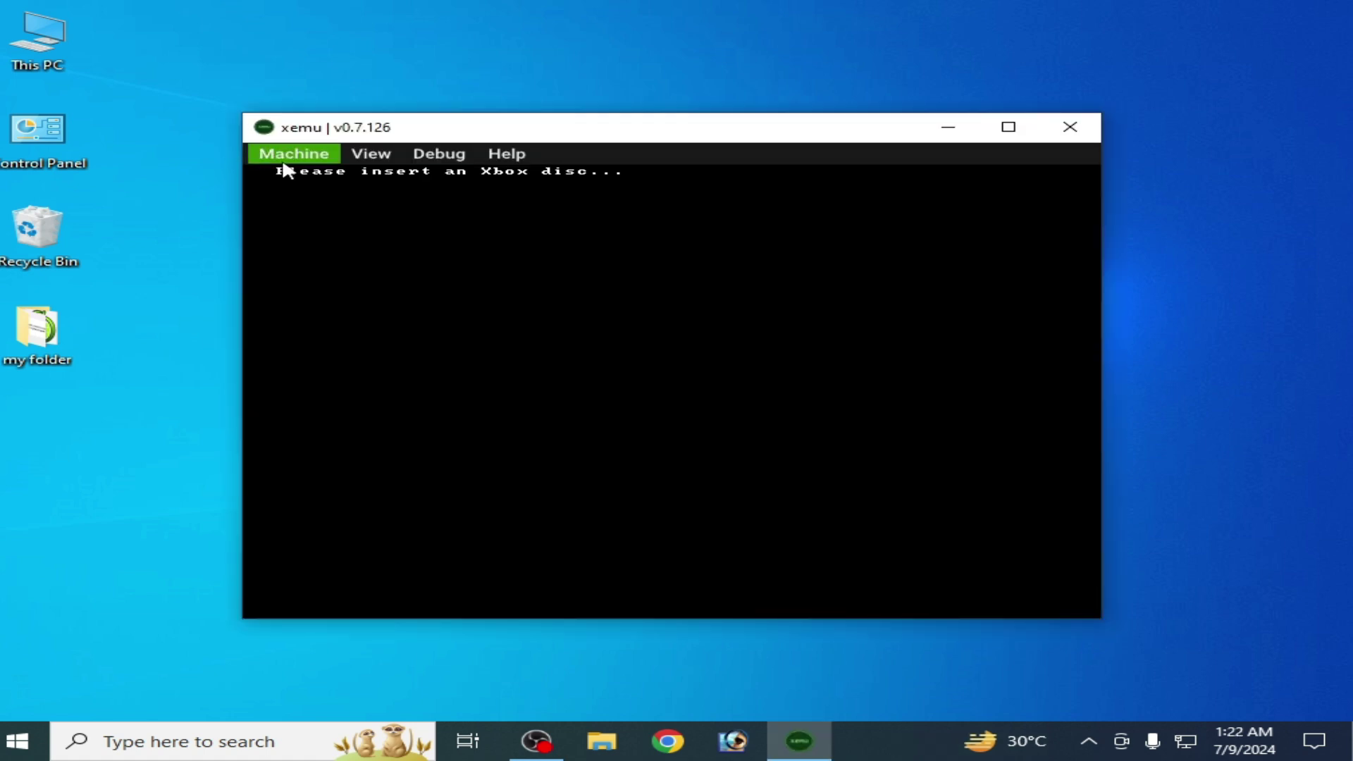
Enable Real-time DSP processing in xemu's Audio settings and close the emulator window
{"action": "left_click", "coordinate": [290, 157]}
{"action": "left_click", "coordinate": [302, 289]}
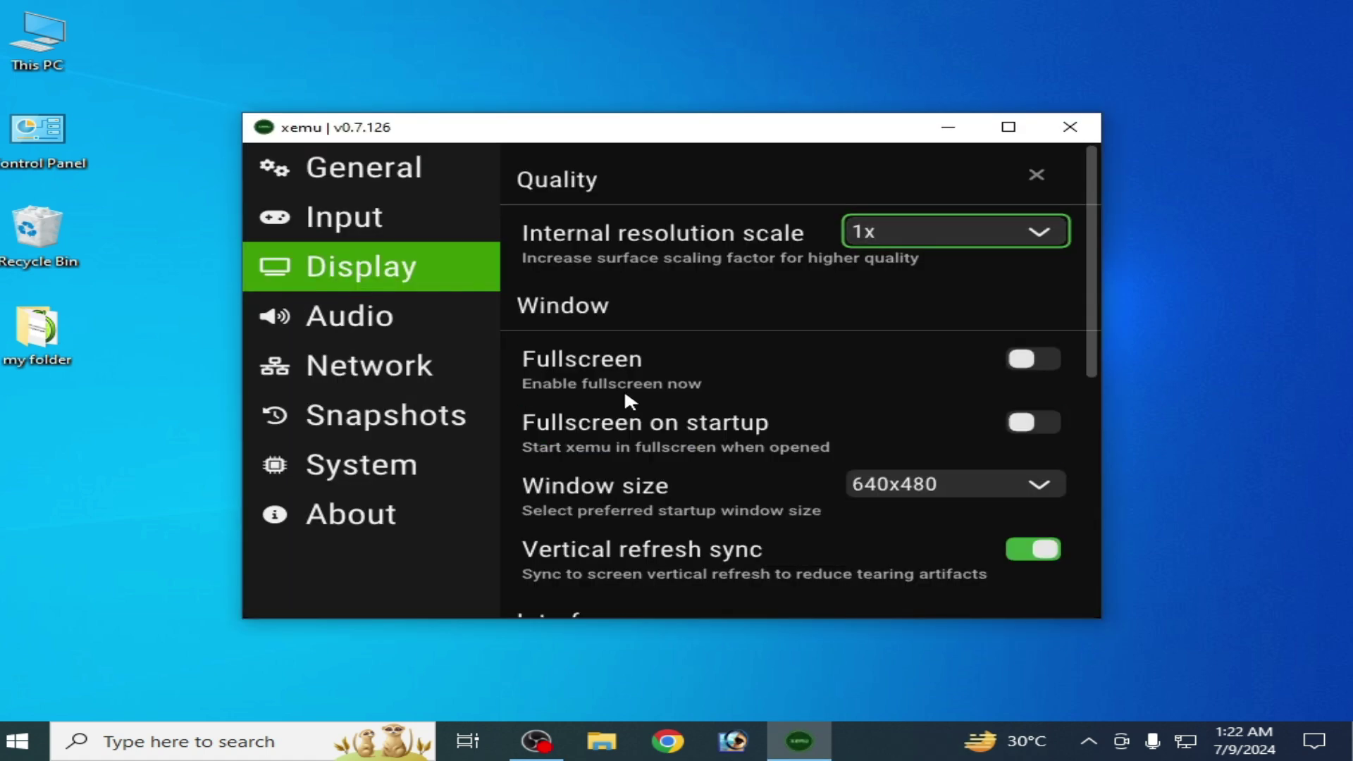
{"action": "left_click", "coordinate": [388, 322]}
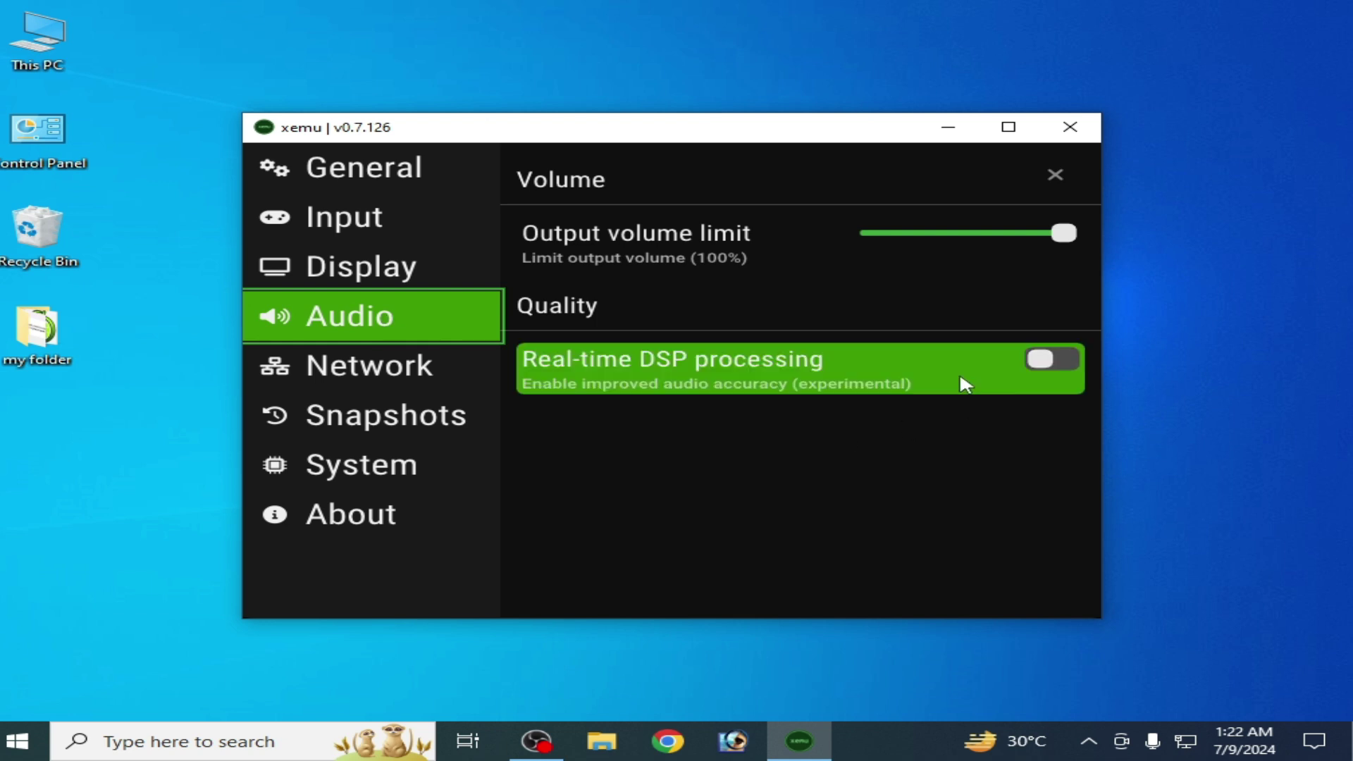
{"action": "left_click", "coordinate": [1076, 359]}
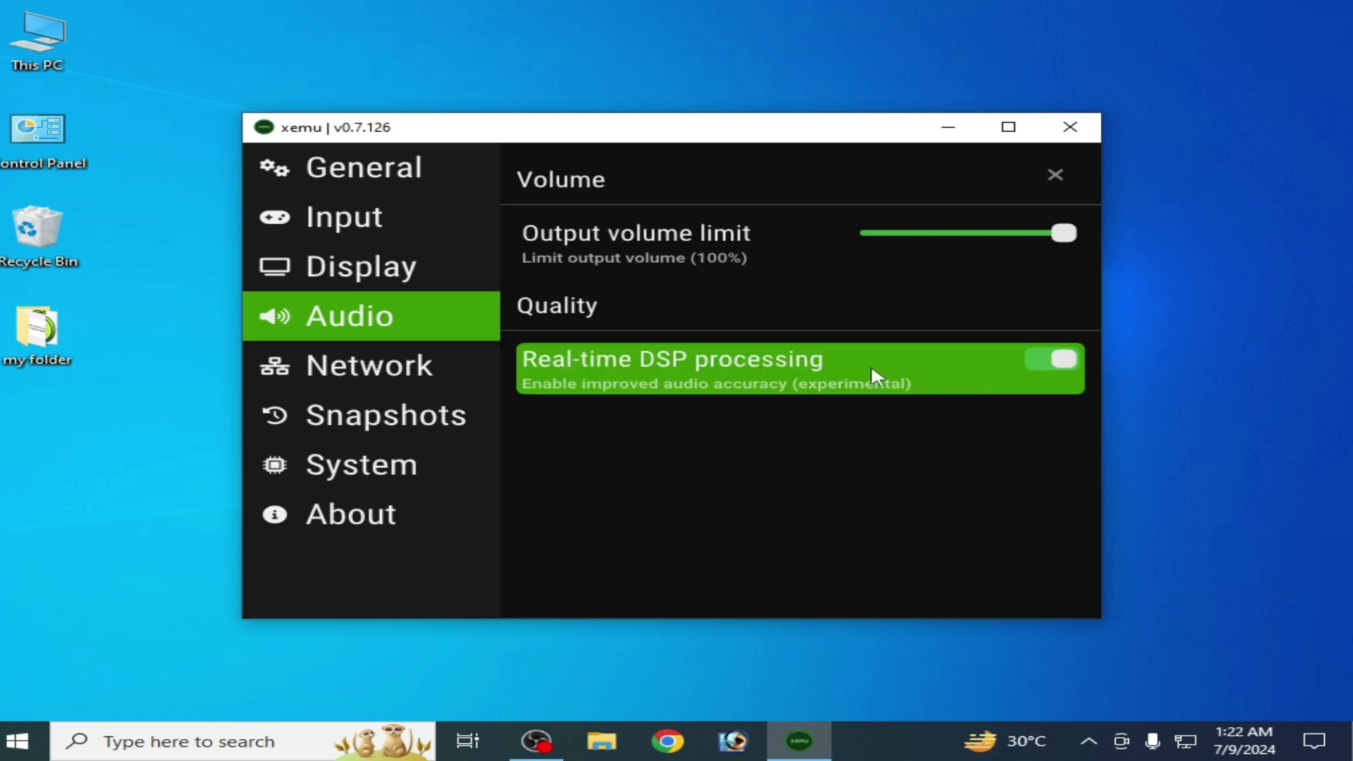
{"action": "left_click", "coordinate": [1061, 134]}
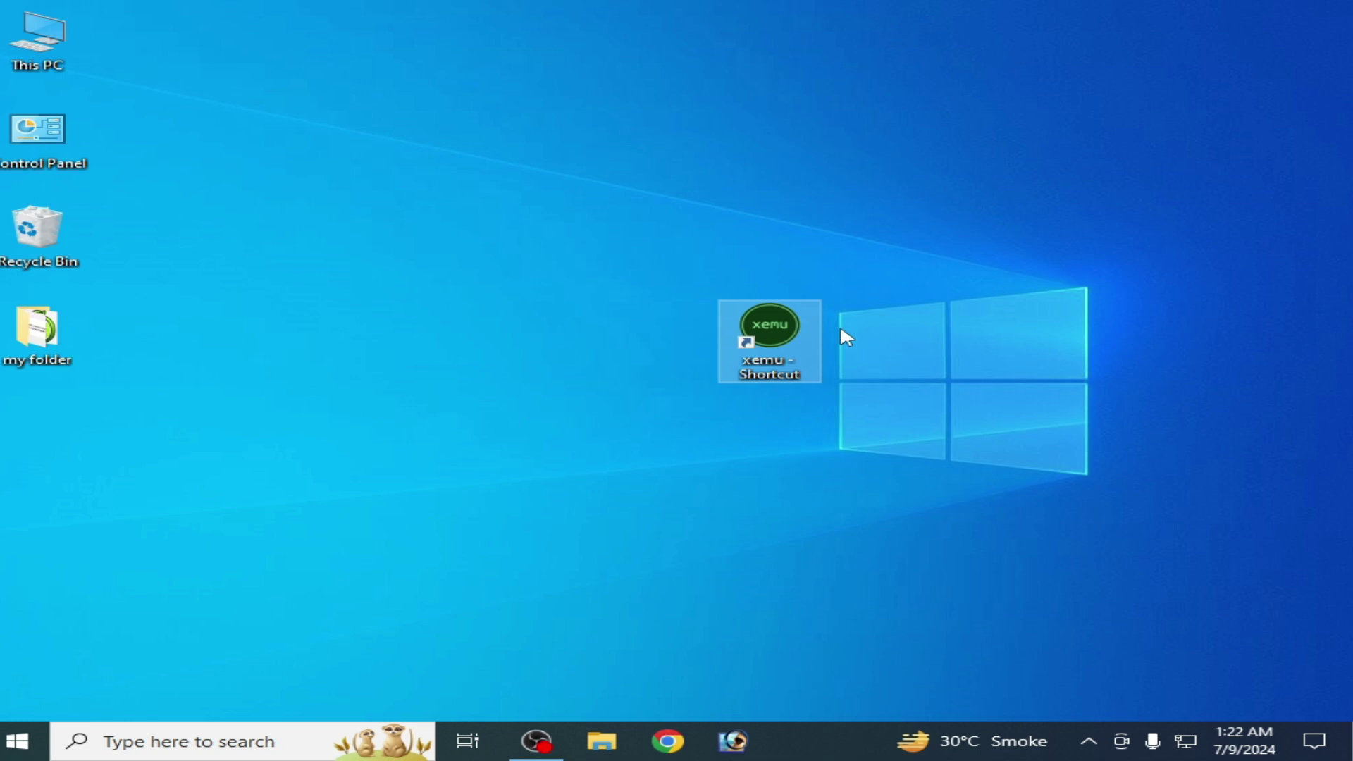
Relaunch xemu from its shortcut, dismiss the update notice, and turn Real-time DSP processing off
{"action": "right_click", "coordinate": [755, 324]}
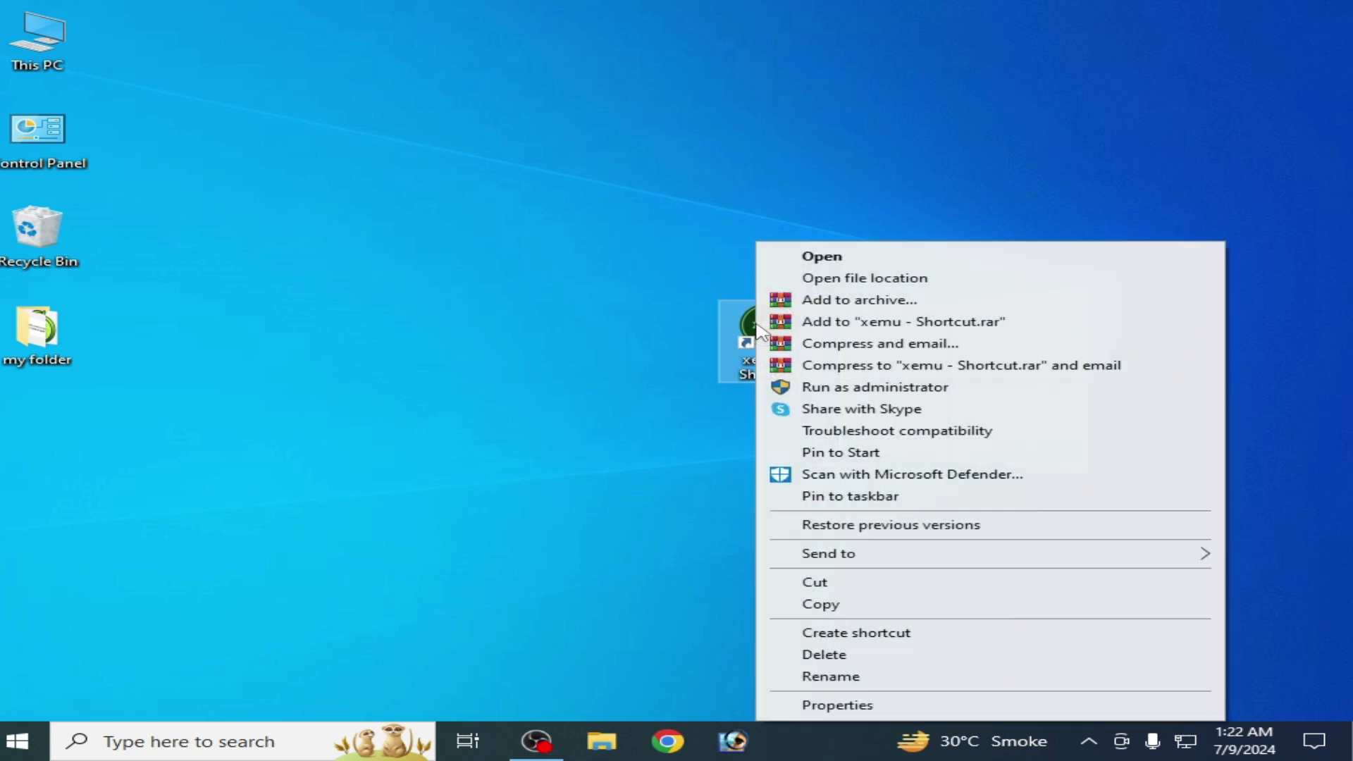
{"action": "left_click", "coordinate": [794, 262]}
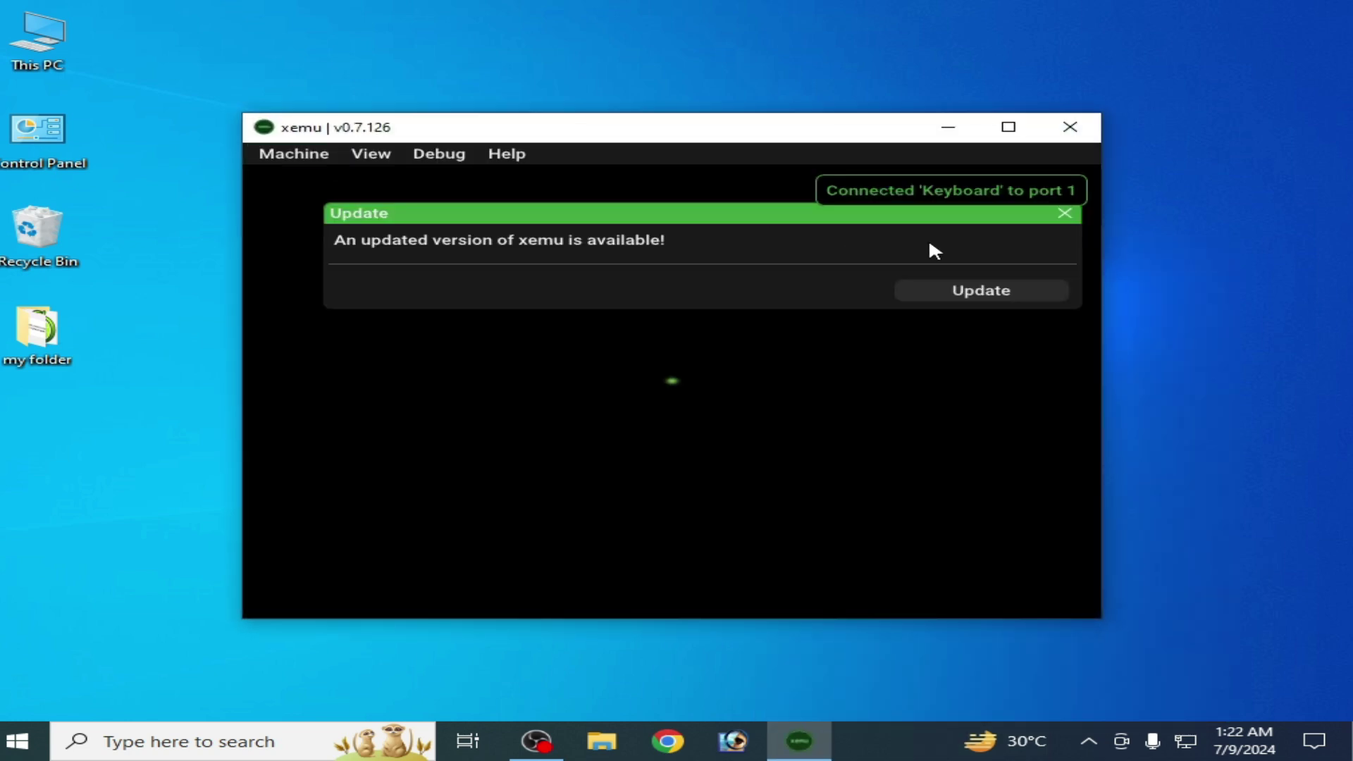
{"action": "left_click", "coordinate": [1062, 214]}
{"action": "left_click", "coordinate": [300, 156]}
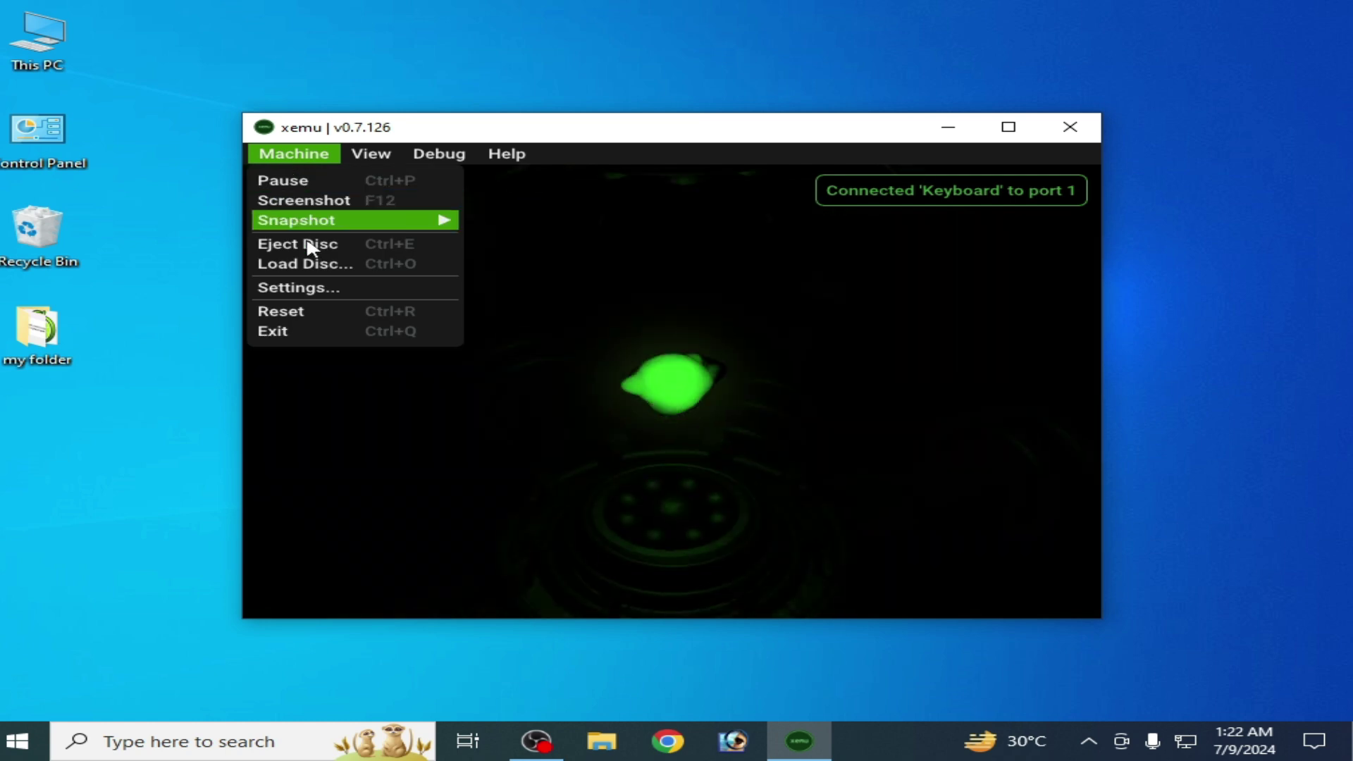
{"action": "left_click", "coordinate": [310, 289]}
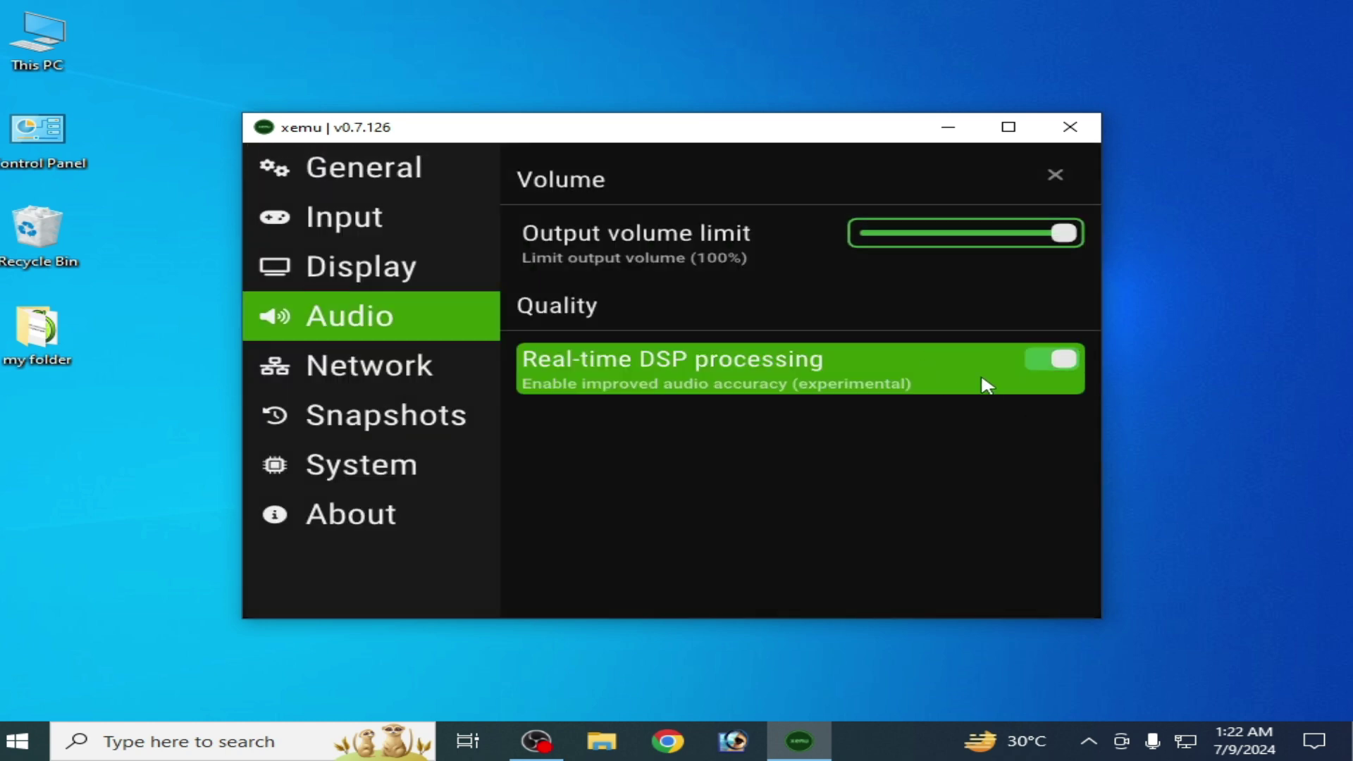
{"action": "left_click", "coordinate": [1035, 359]}
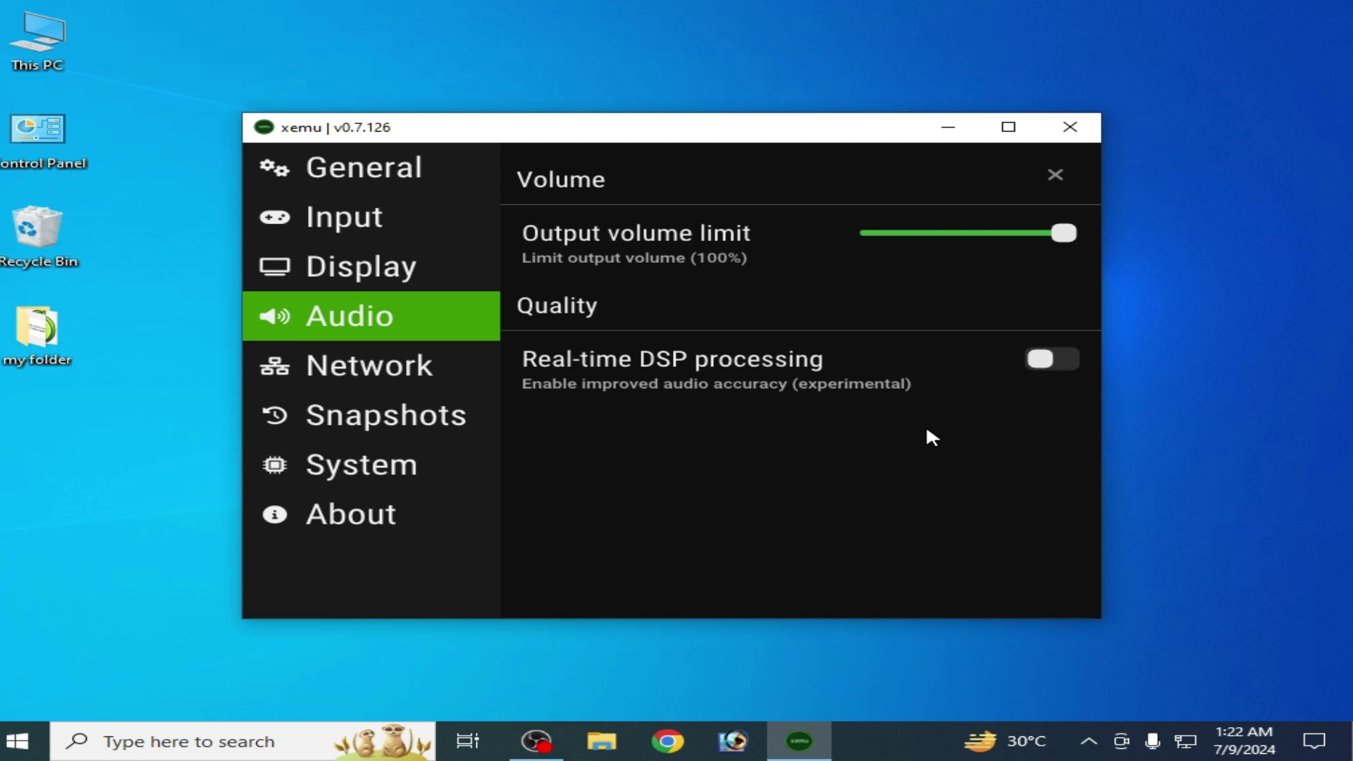
Open Windows Sound settings from the tray speaker icon and scroll down to Related Settings
{"action": "left_click", "coordinate": [1086, 746]}
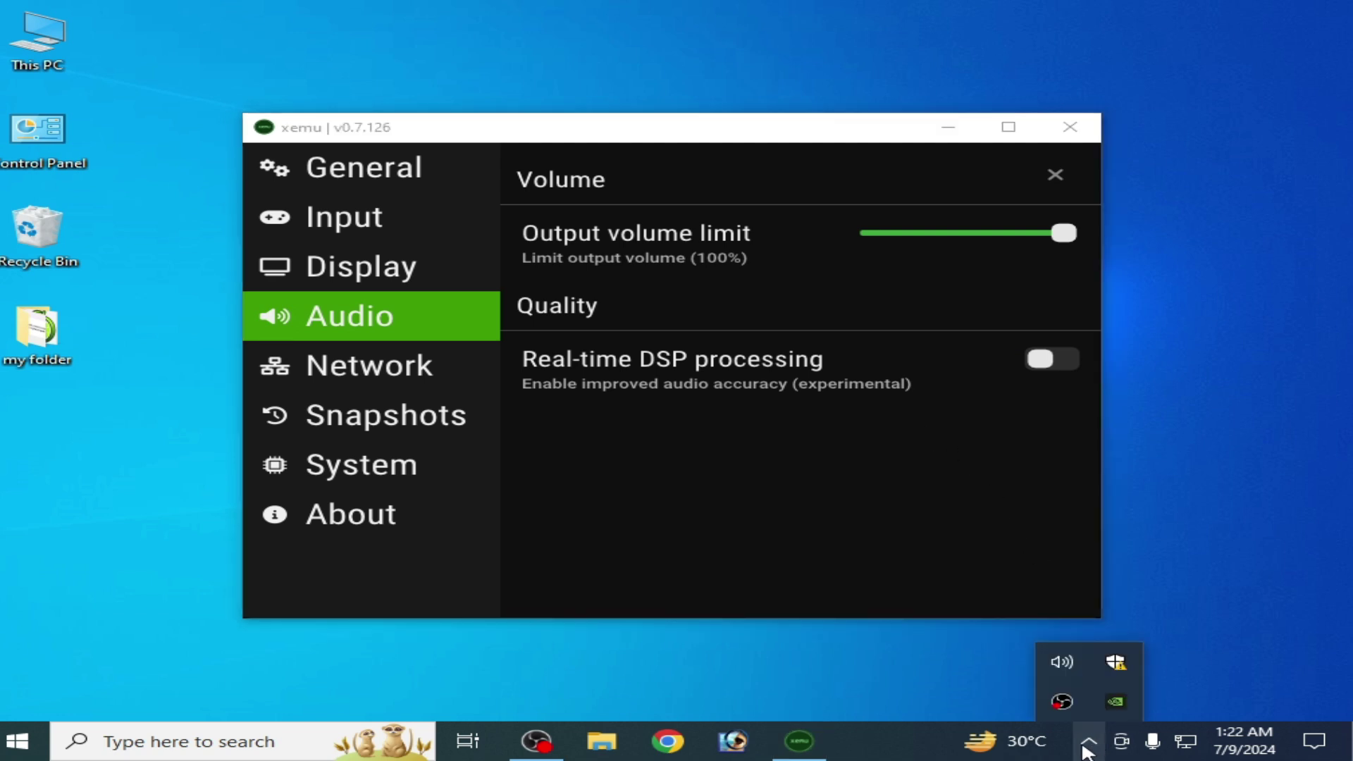
{"action": "right_click", "coordinate": [1061, 663]}
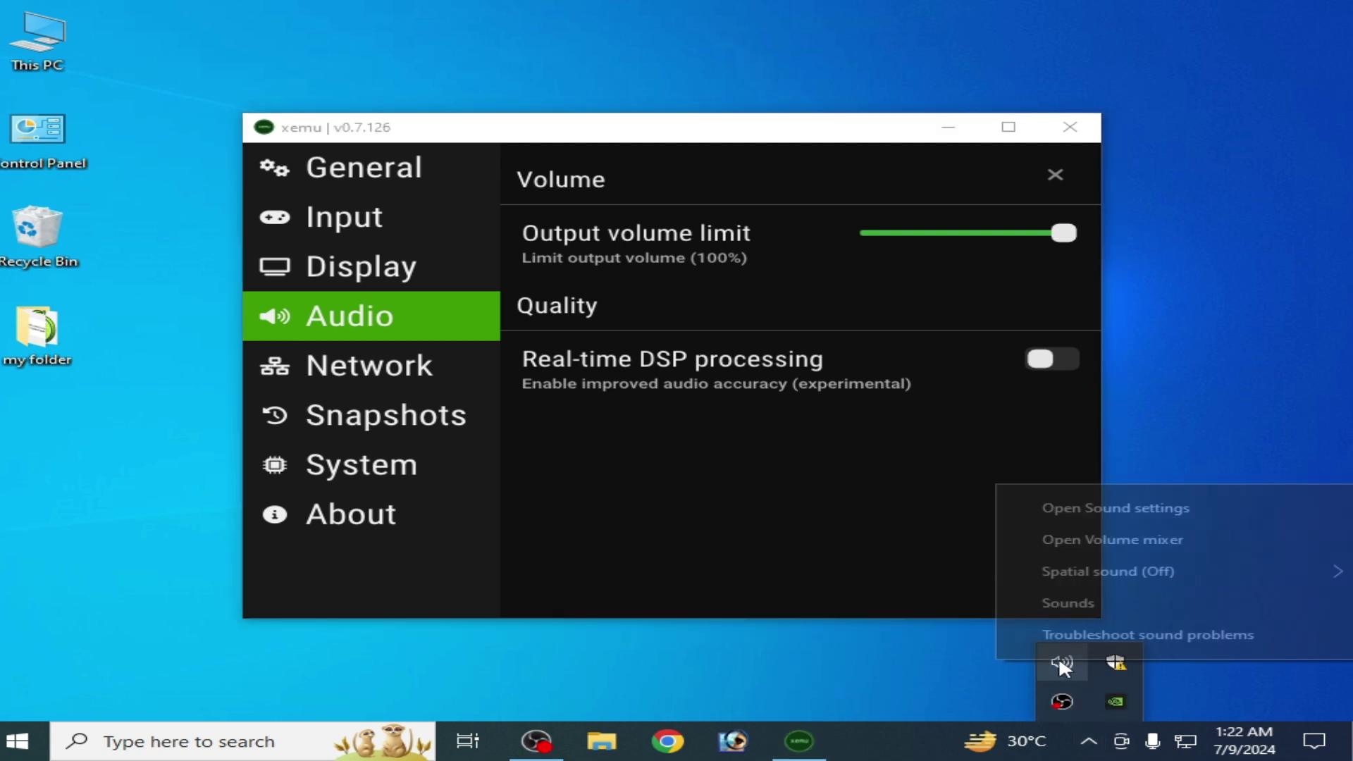
{"action": "left_click", "coordinate": [1106, 506]}
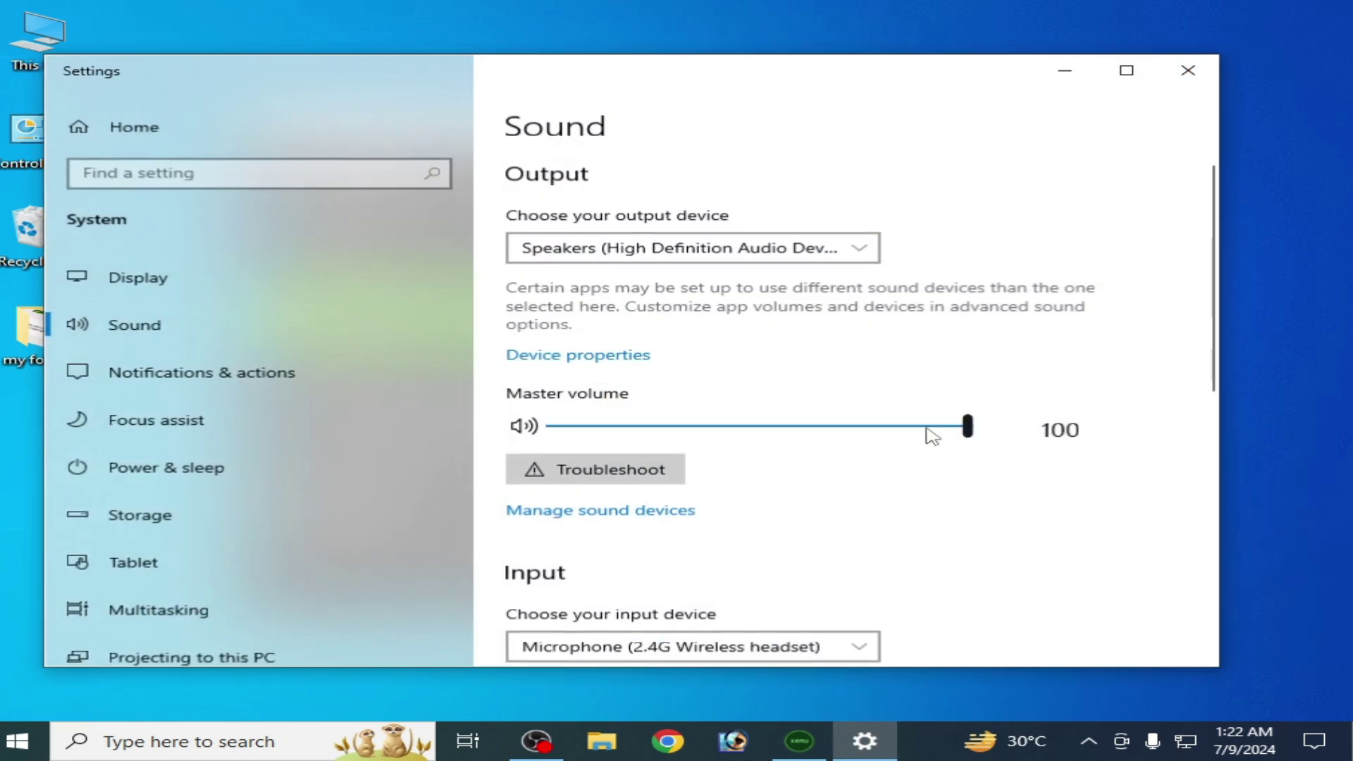
{"action": "left_click_drag", "start_coordinate": [1217, 247], "coordinate": [1208, 469]}
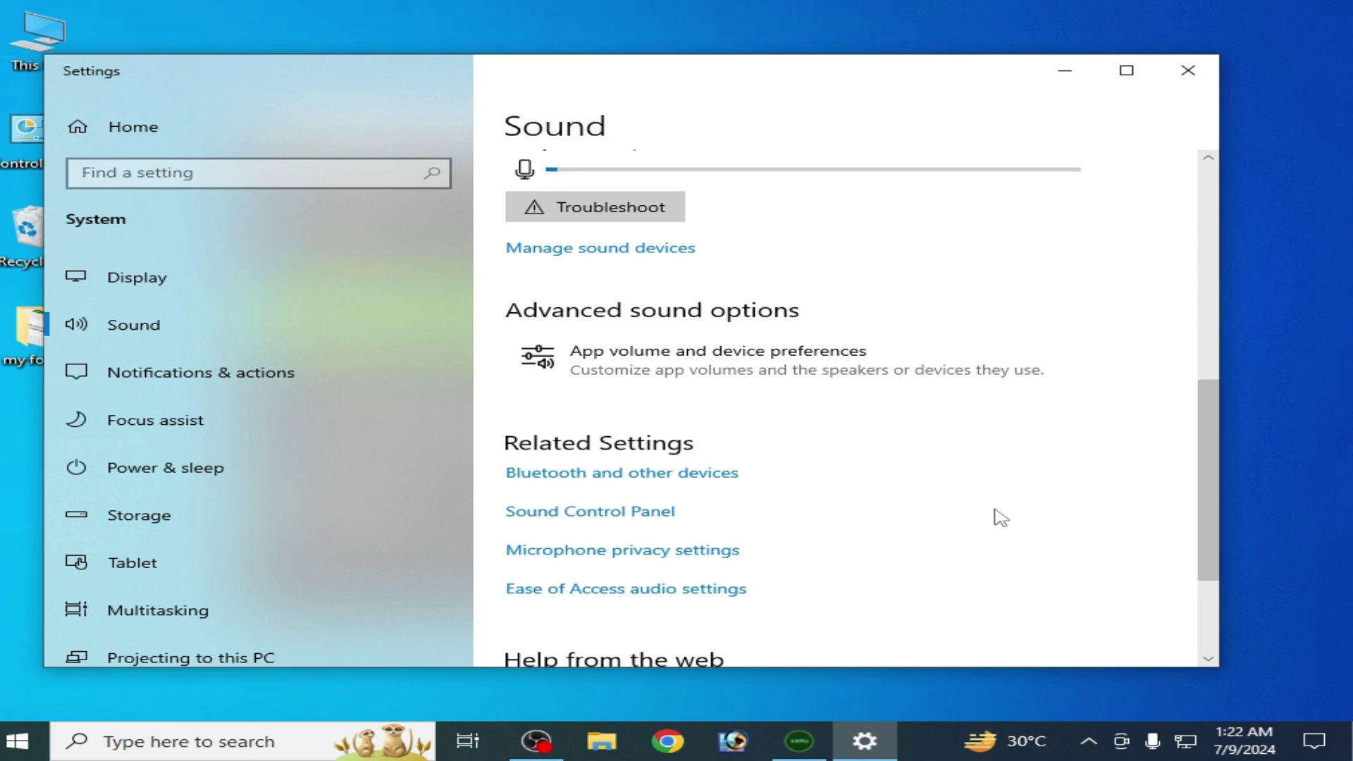
Open the classic Sound control panel and start Stereo speaker setup for the Speakers device
{"action": "left_click", "coordinate": [606, 513]}
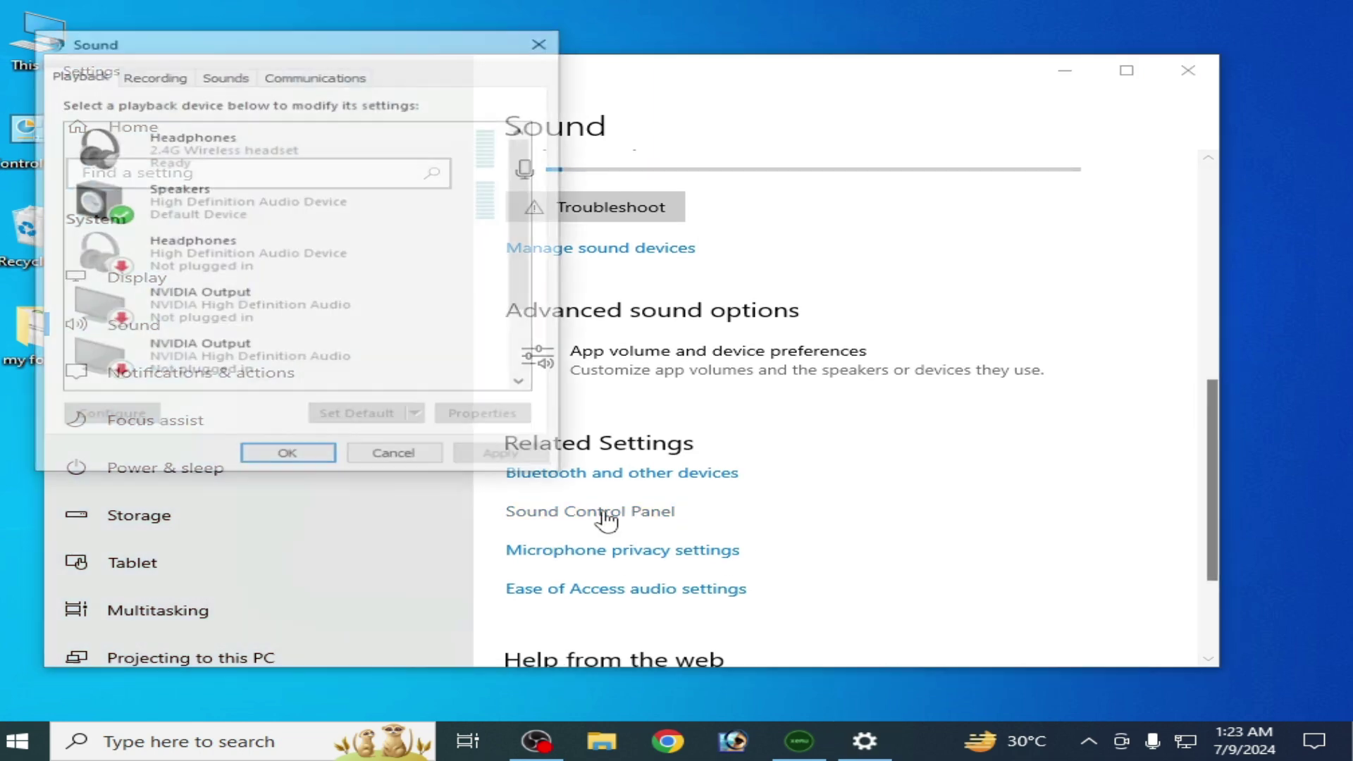
{"action": "left_click_drag", "start_coordinate": [261, 48], "coordinate": [386, 78]}
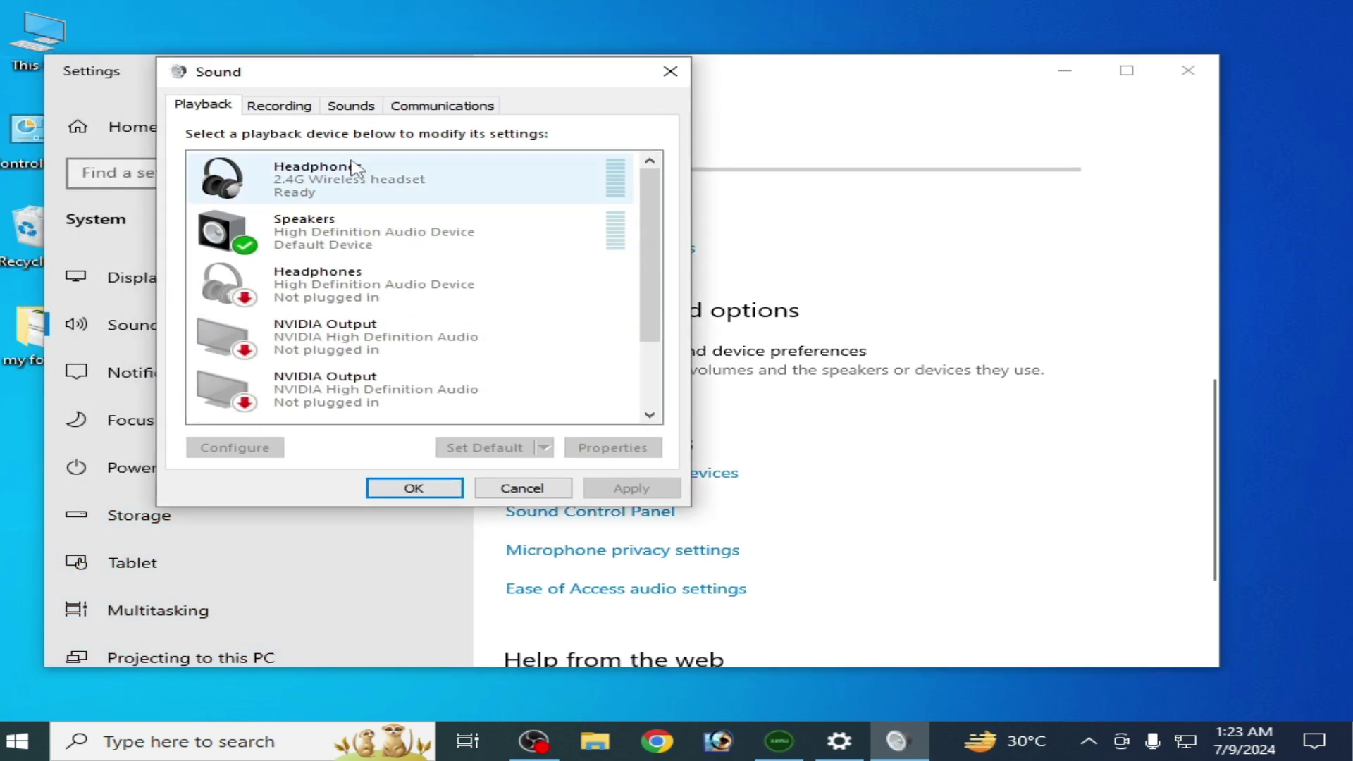
{"action": "left_click", "coordinate": [367, 180]}
{"action": "left_click", "coordinate": [352, 236]}
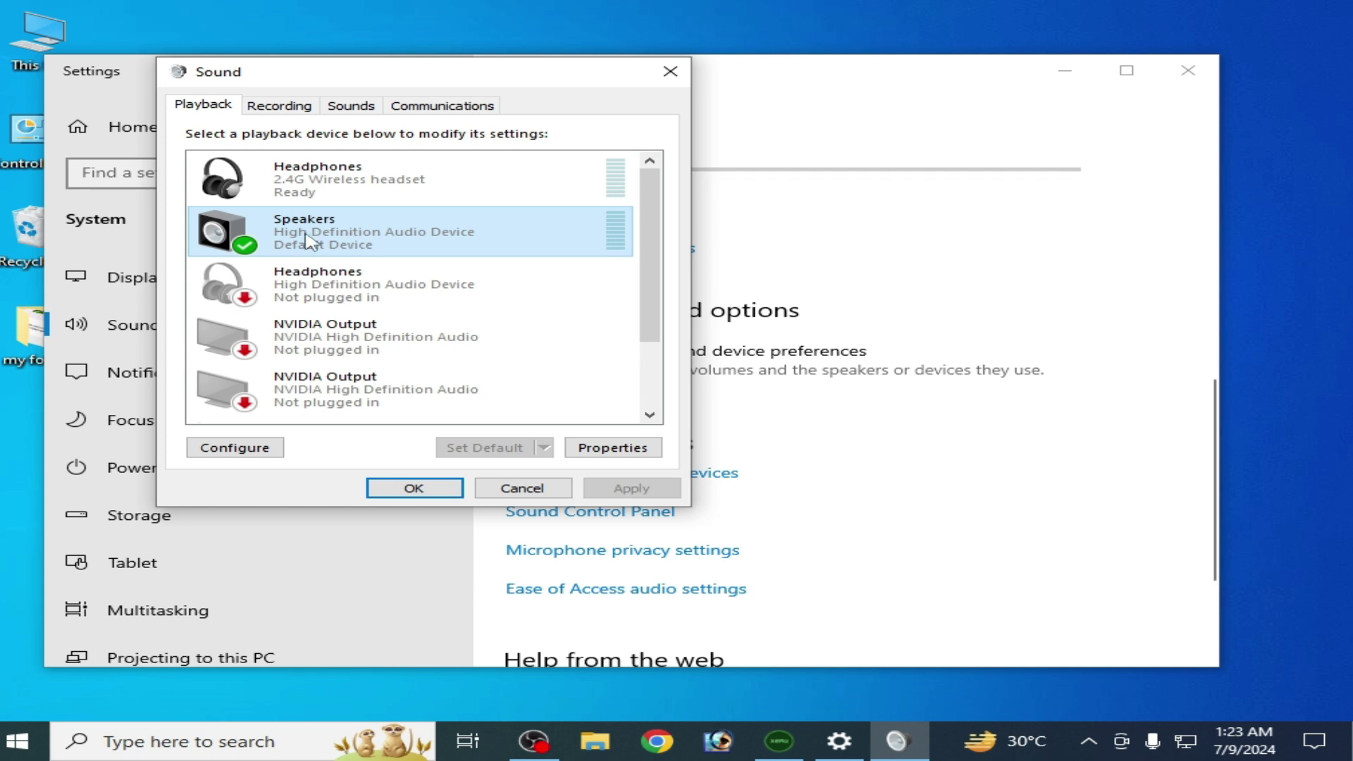
{"action": "left_click", "coordinate": [325, 177]}
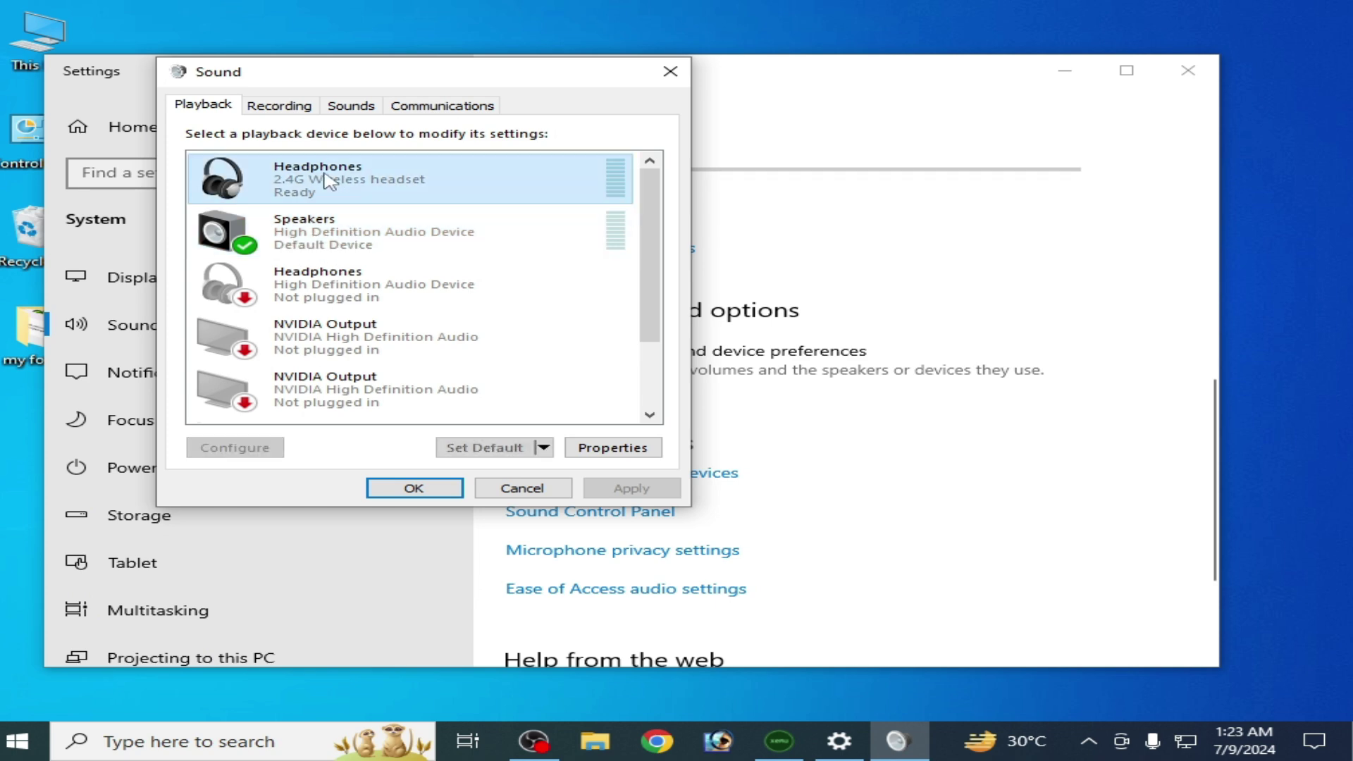
{"action": "left_click", "coordinate": [387, 248]}
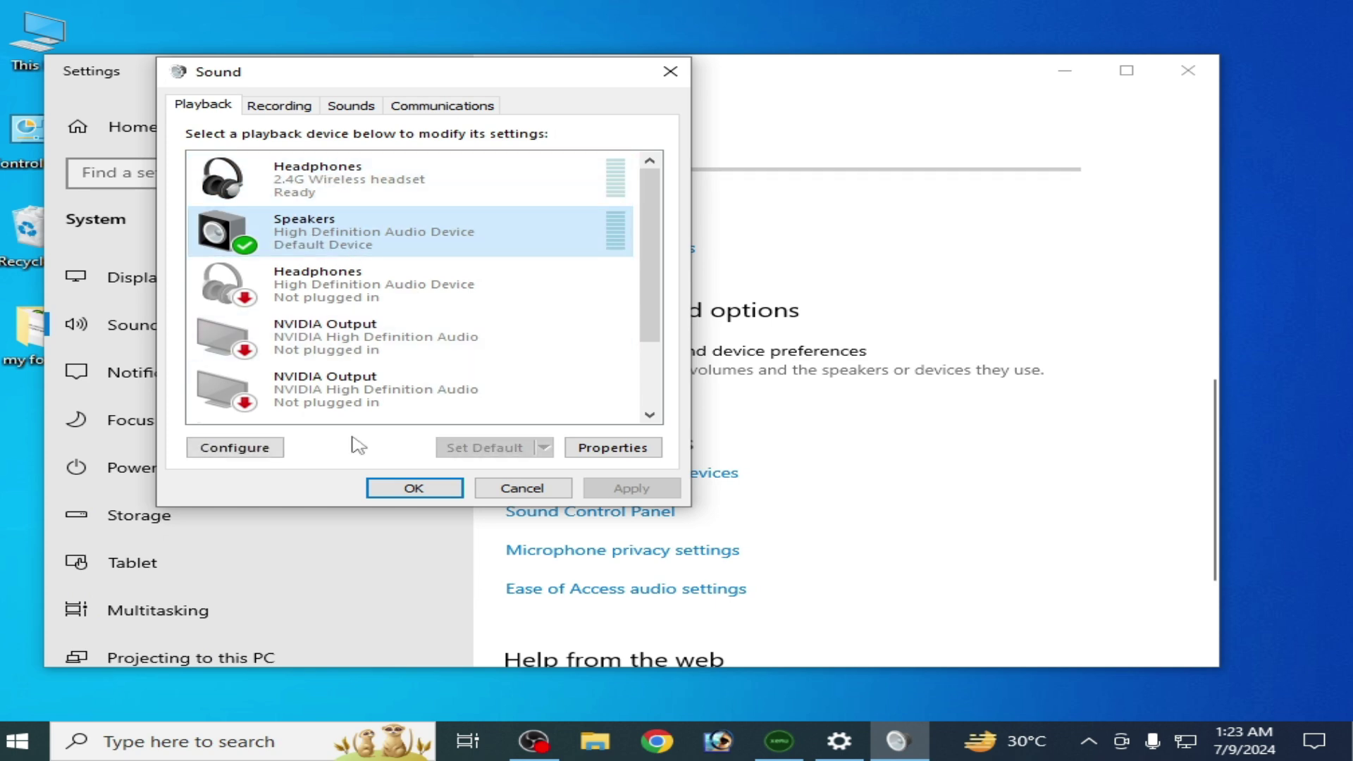
{"action": "left_click", "coordinate": [235, 447]}
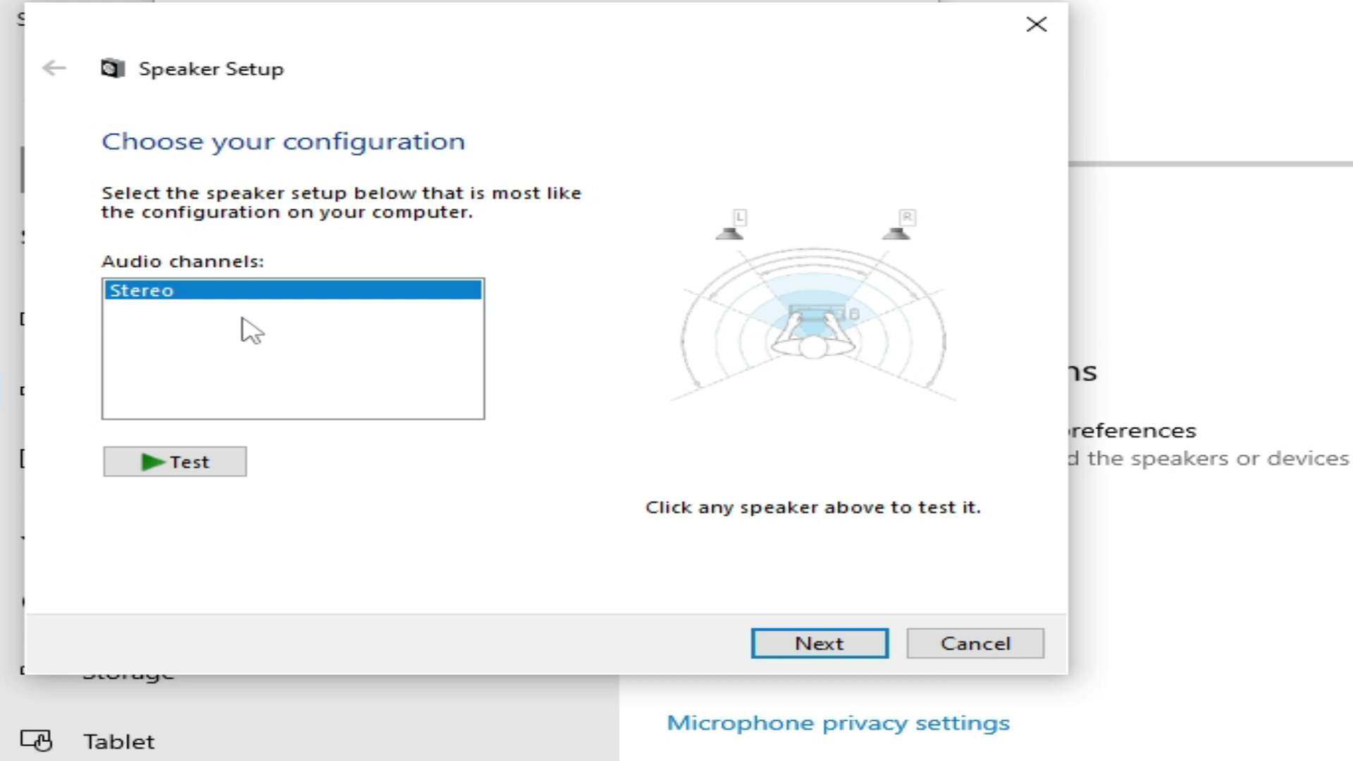
Finish Speaker Setup as Stereo with front left and right marked as full-range speakers
{"action": "left_click", "coordinate": [840, 643]}
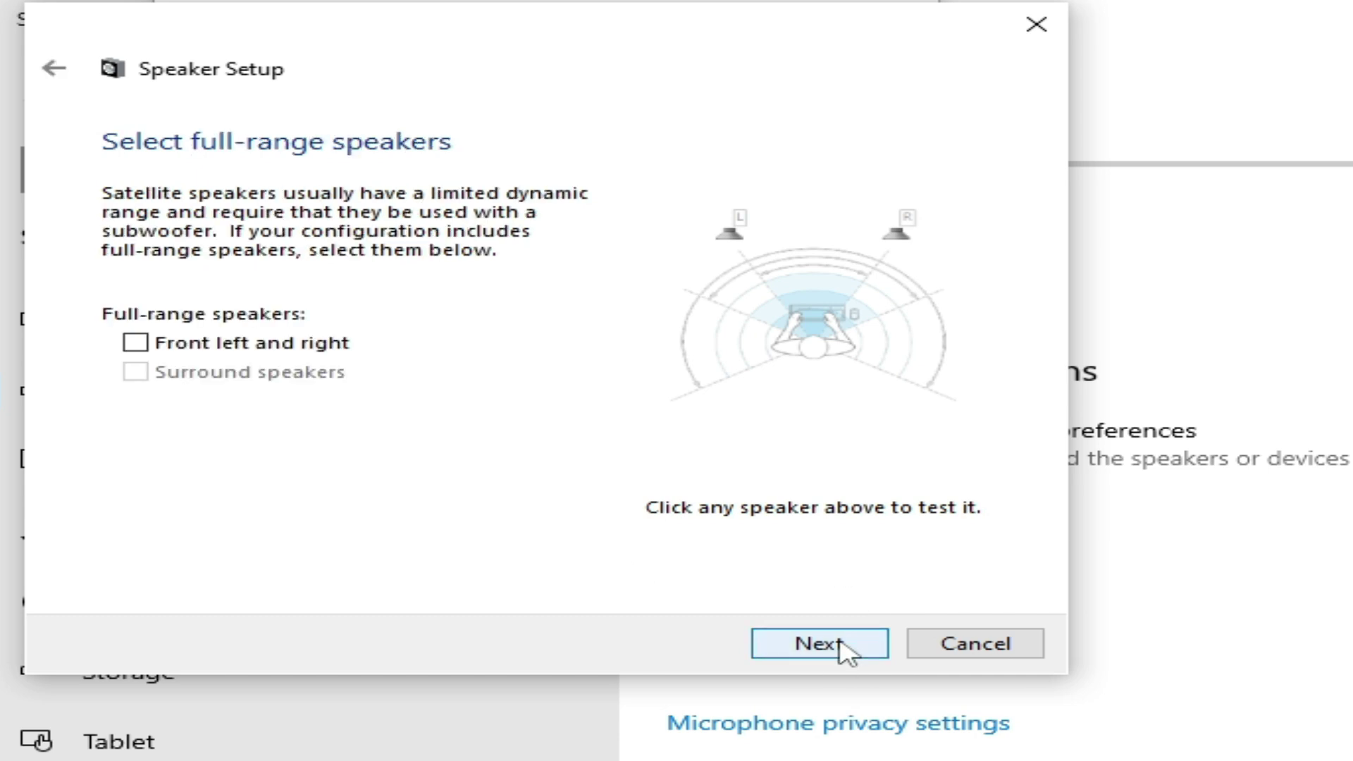
{"action": "left_click", "coordinate": [134, 342]}
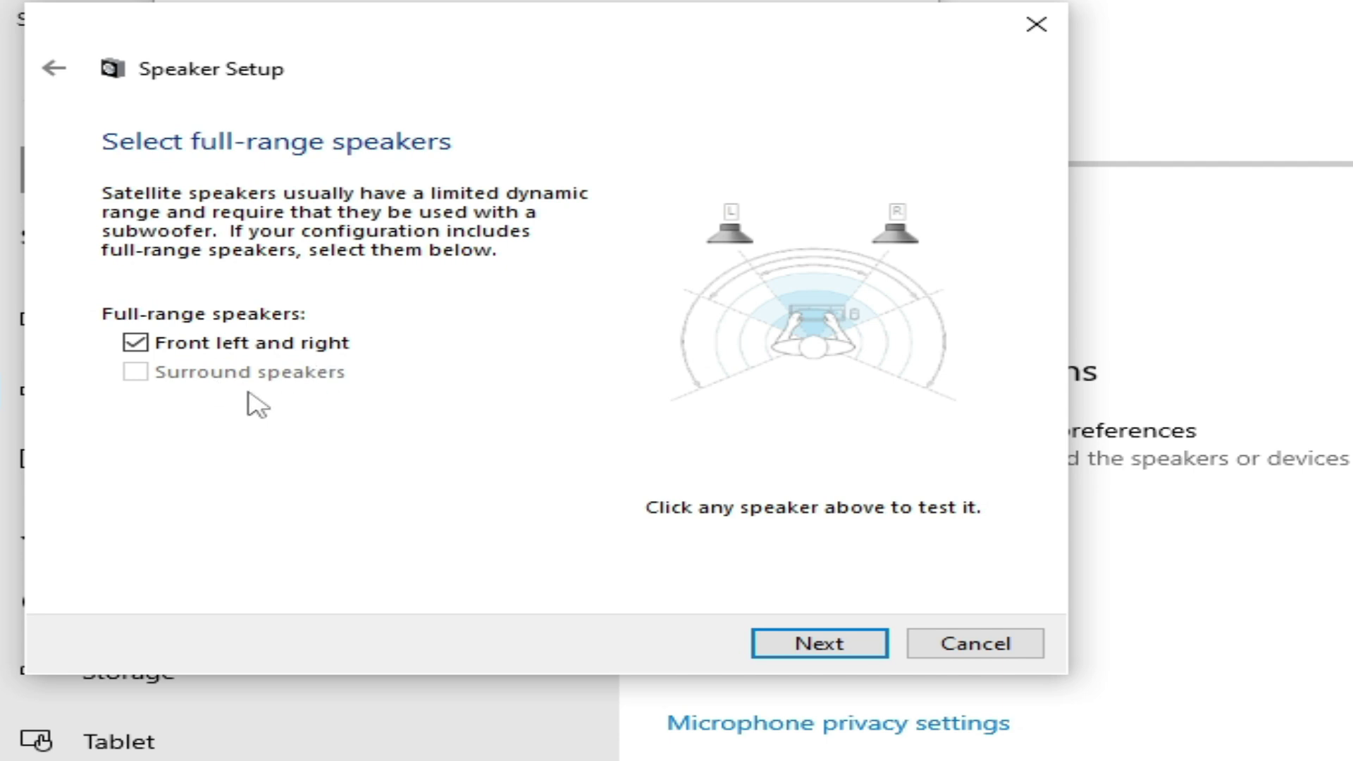
{"action": "left_click", "coordinate": [819, 643]}
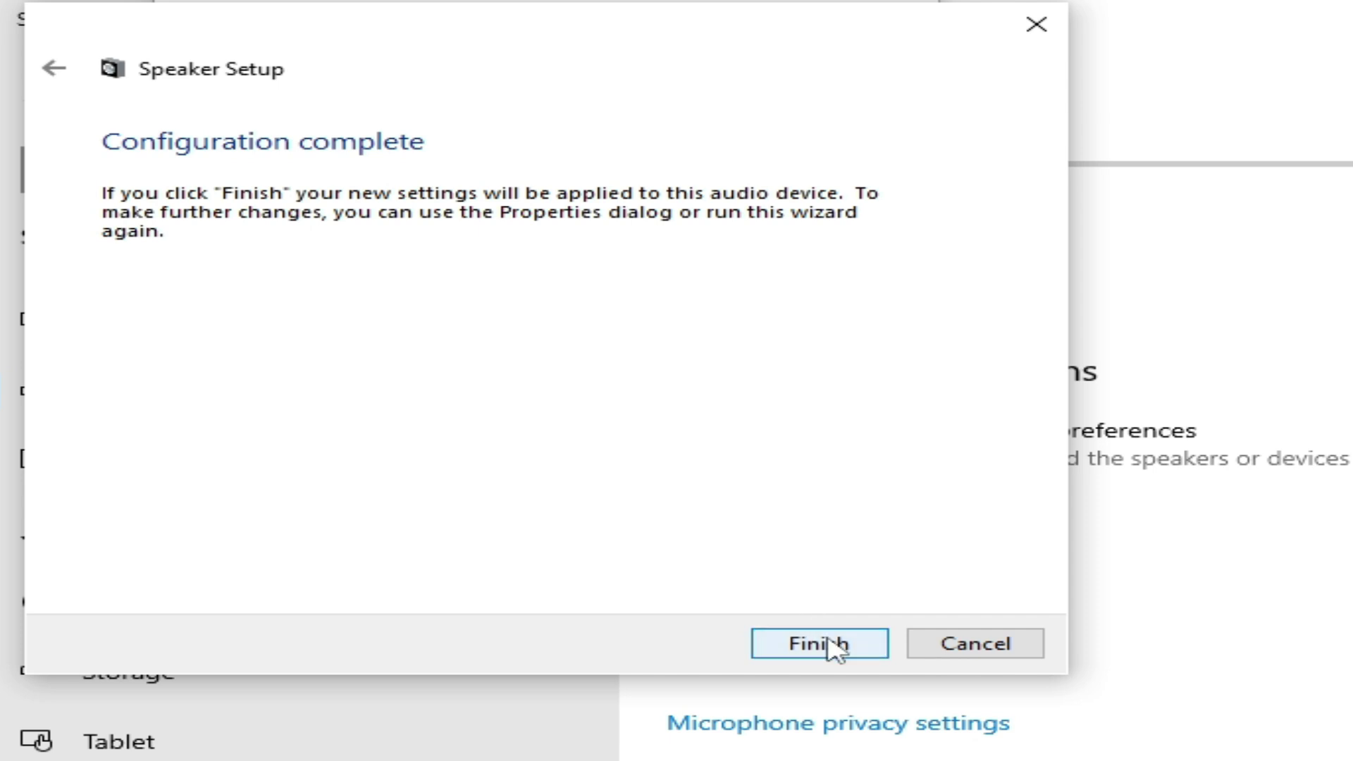
{"action": "left_click", "coordinate": [832, 643]}
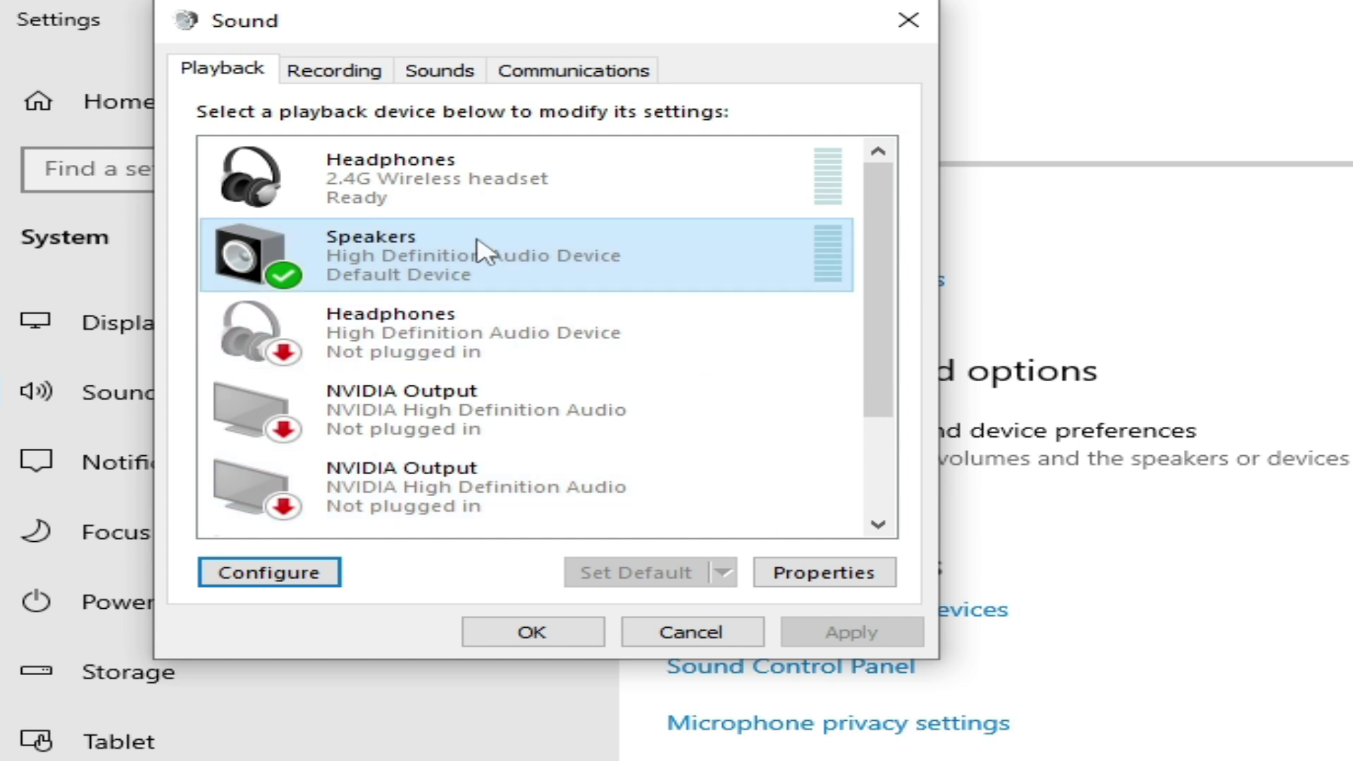
Make the wireless Headphones default, then restore Speakers as the default playback device
{"action": "left_click", "coordinate": [431, 172]}
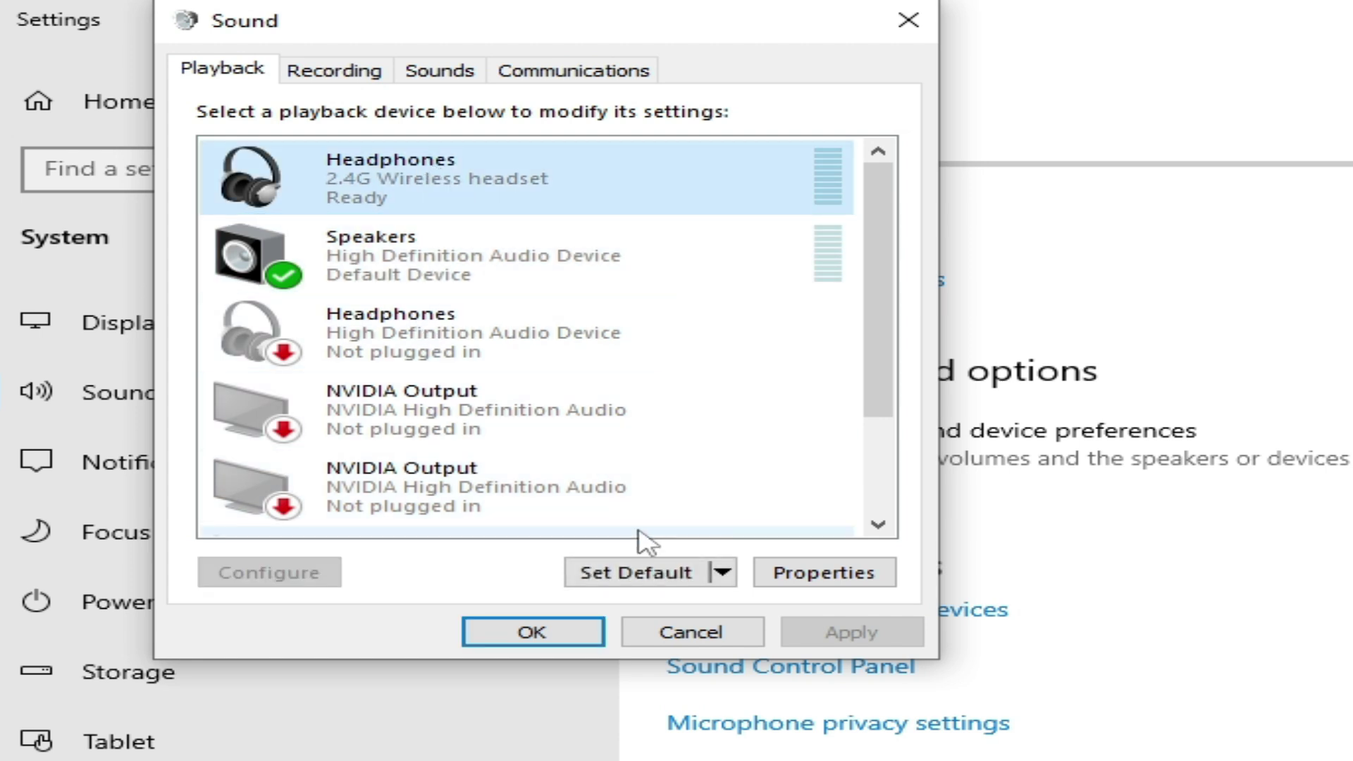
{"action": "left_click", "coordinate": [612, 577]}
{"action": "left_click", "coordinate": [451, 267]}
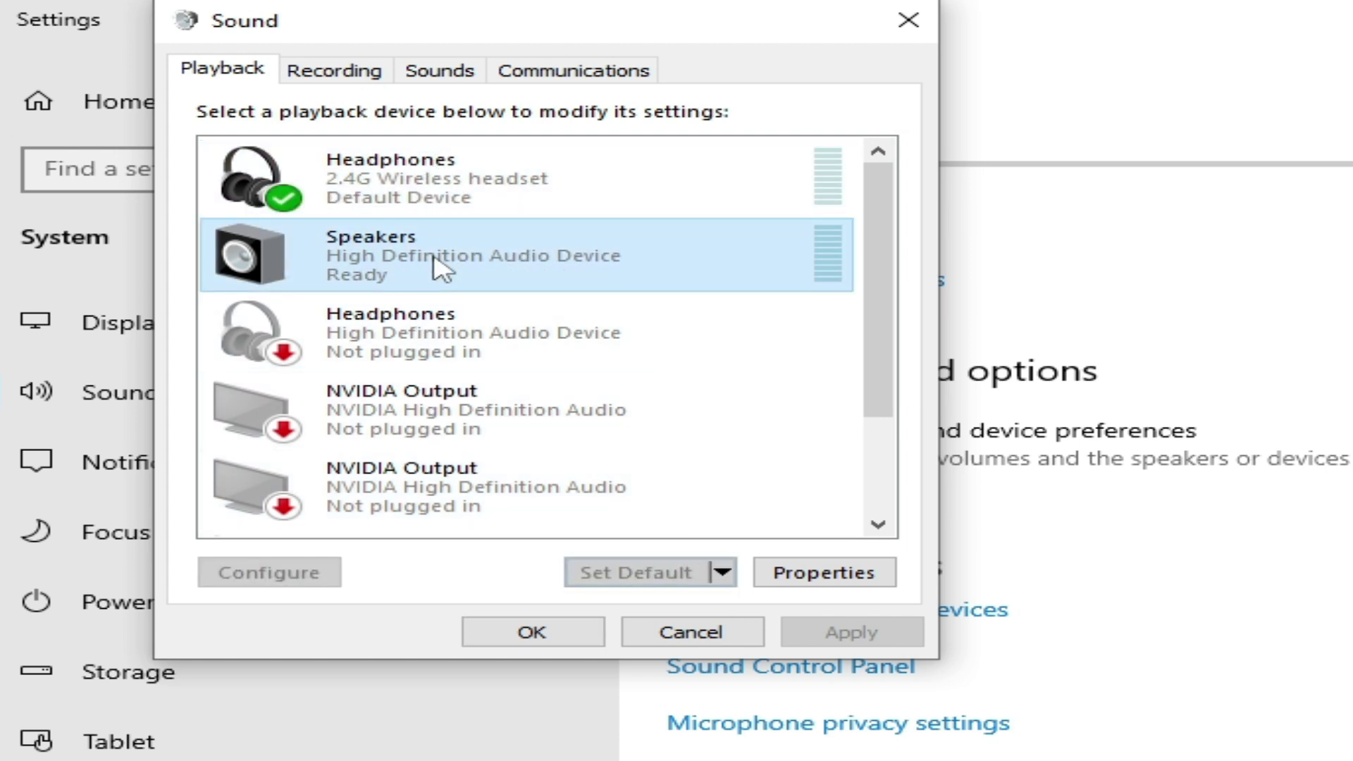
{"action": "left_click", "coordinate": [647, 574]}
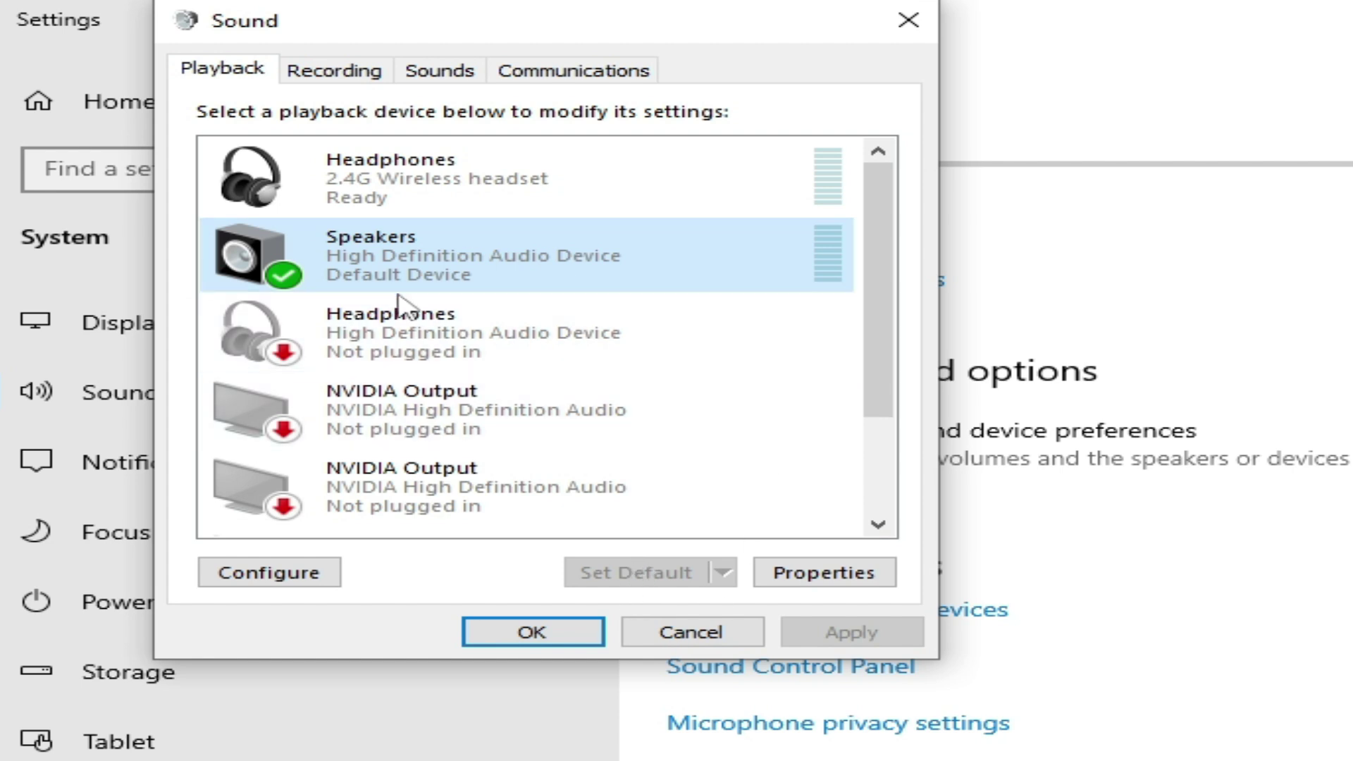
Rerun the Stereo speaker setup for Speakers and close the Sound dialog with OK
{"action": "left_click", "coordinate": [295, 579]}
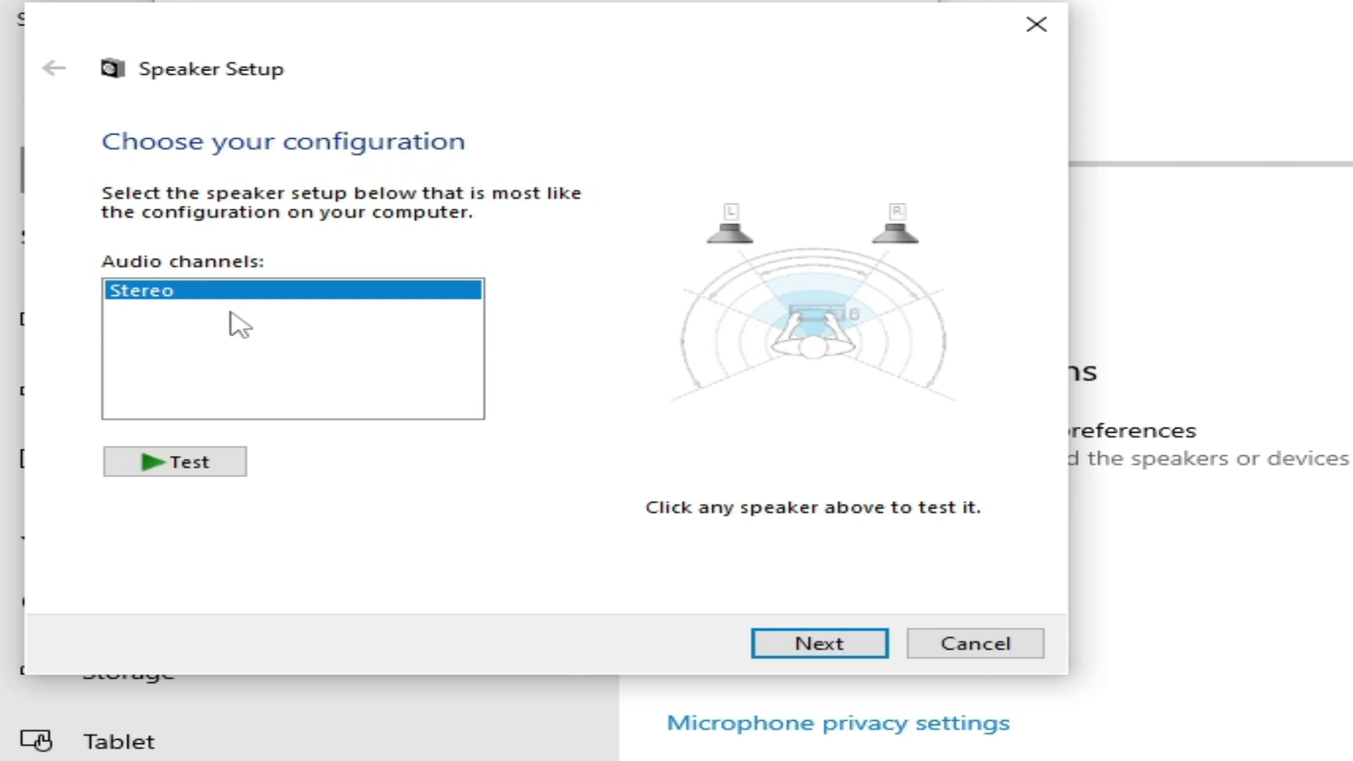
{"action": "left_click", "coordinate": [863, 647]}
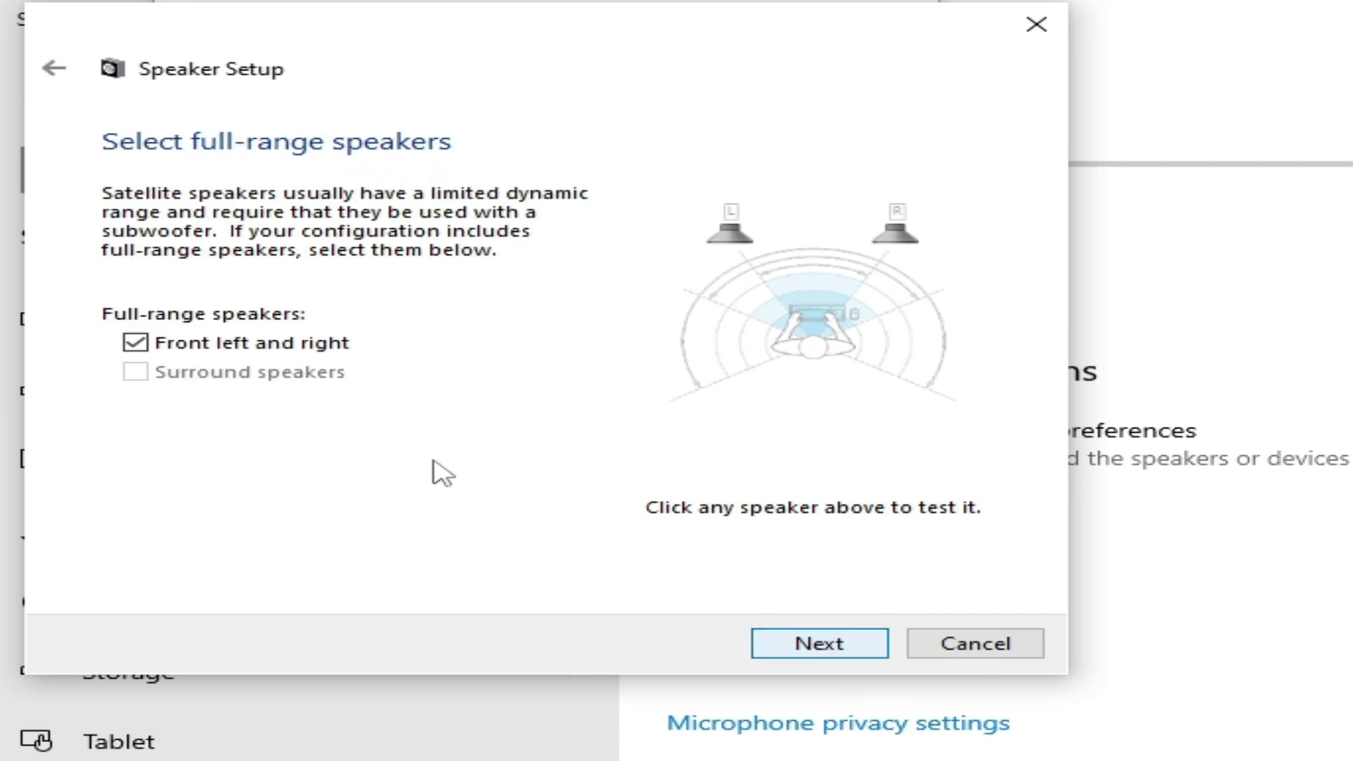
{"action": "left_click", "coordinate": [807, 645]}
{"action": "left_click", "coordinate": [806, 645]}
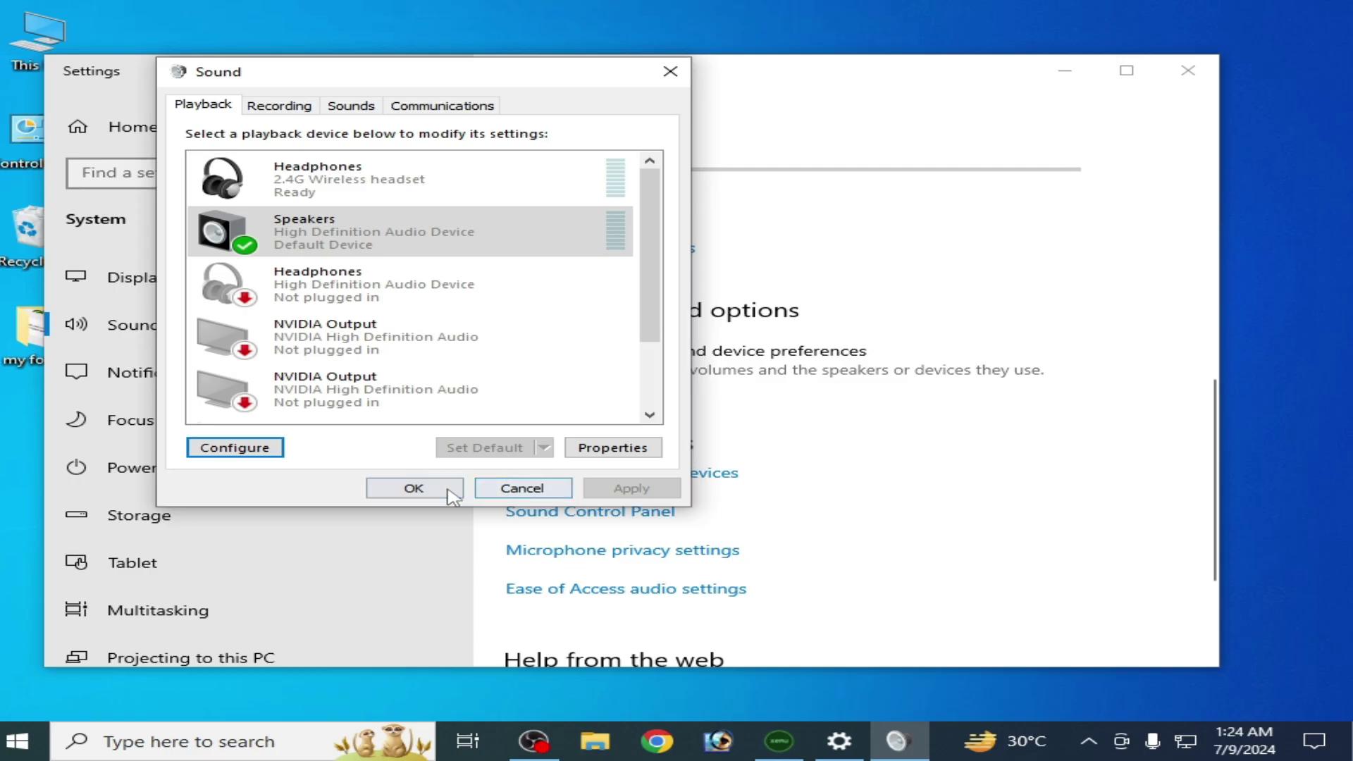
{"action": "left_click", "coordinate": [448, 492]}
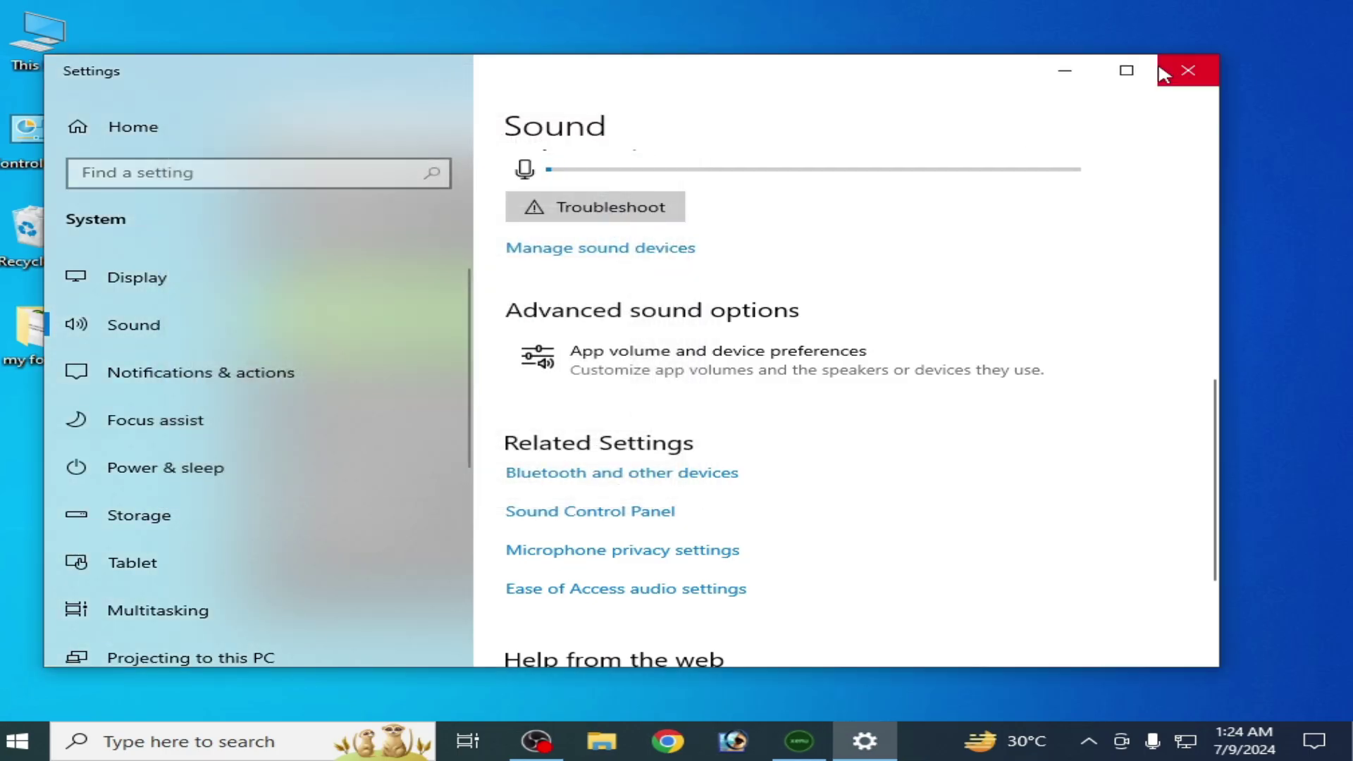
Close the Sound settings and reopen the Settings app via a taskbar search for 'set'
{"action": "left_click", "coordinate": [1188, 71]}
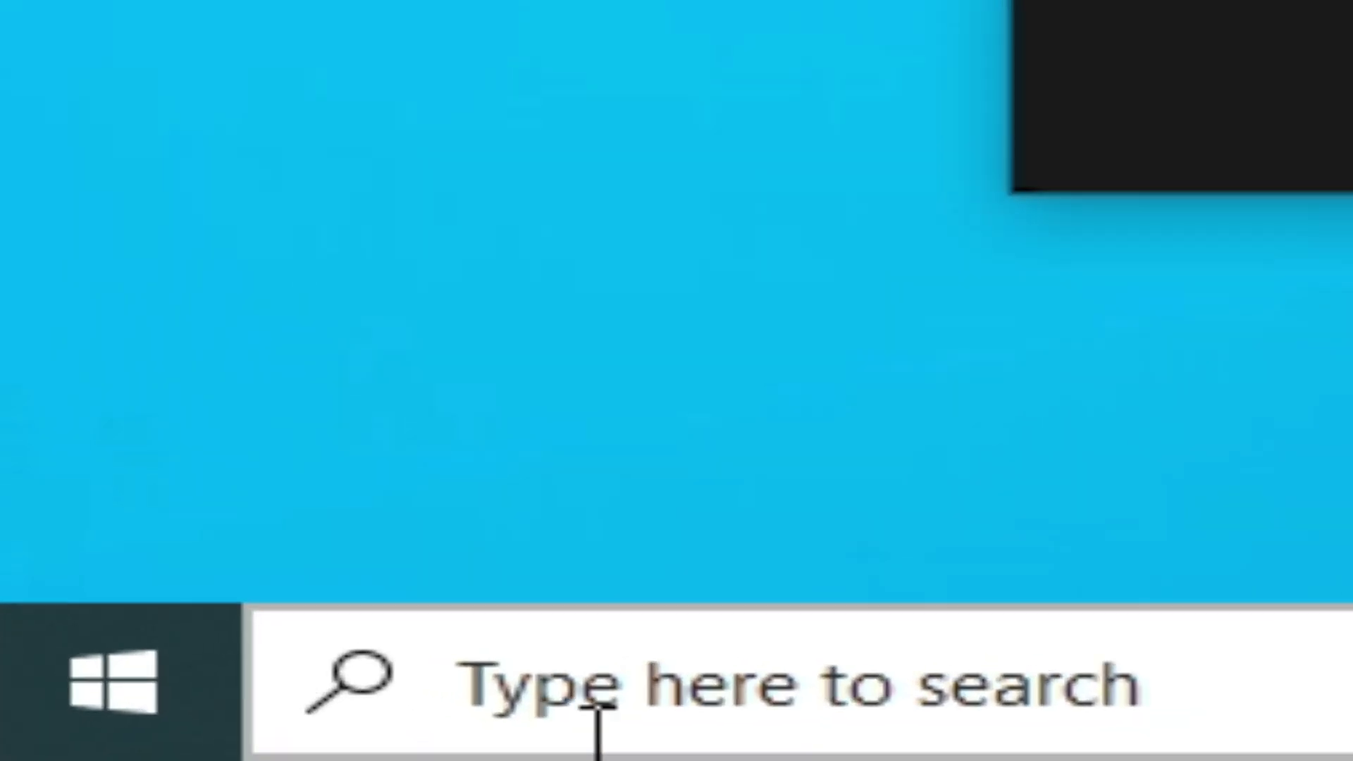
{"action": "left_click", "coordinate": [355, 740]}
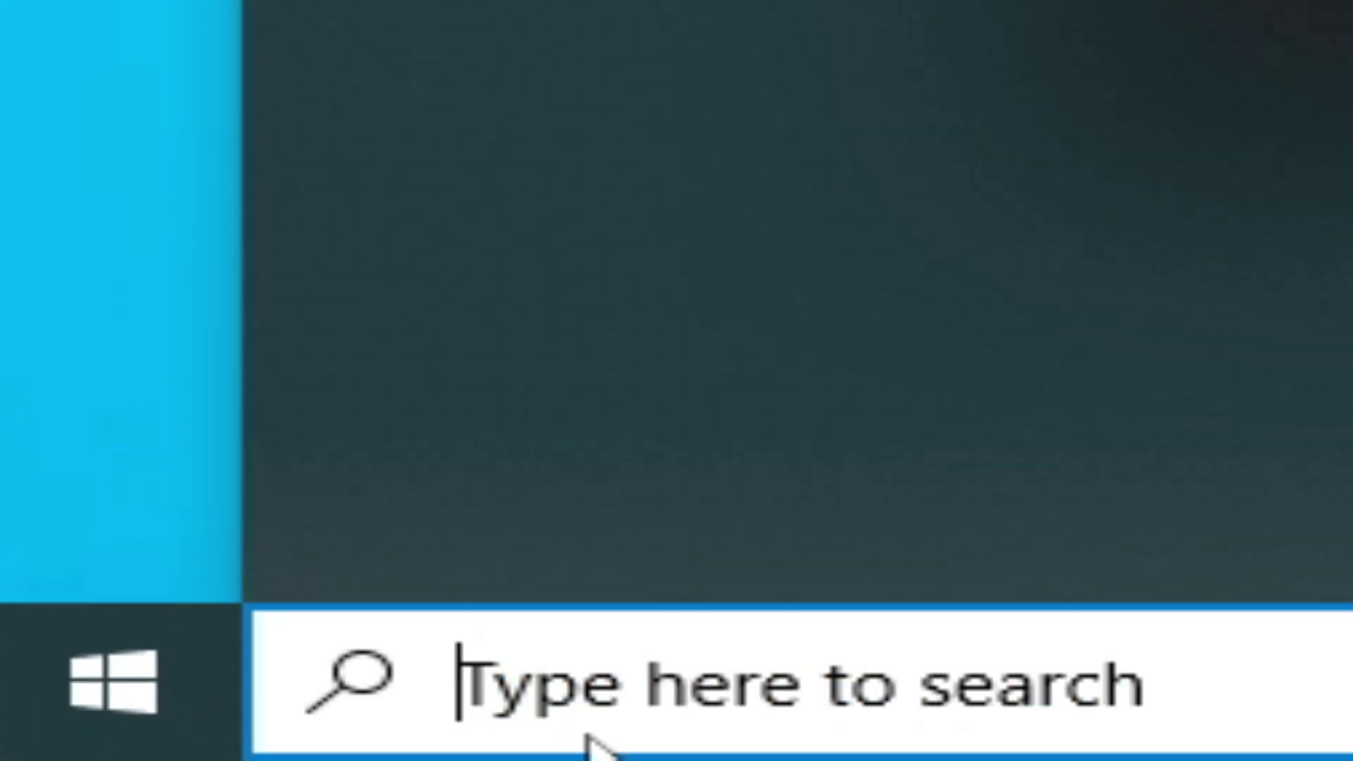
{"action": "type", "text": "set"}
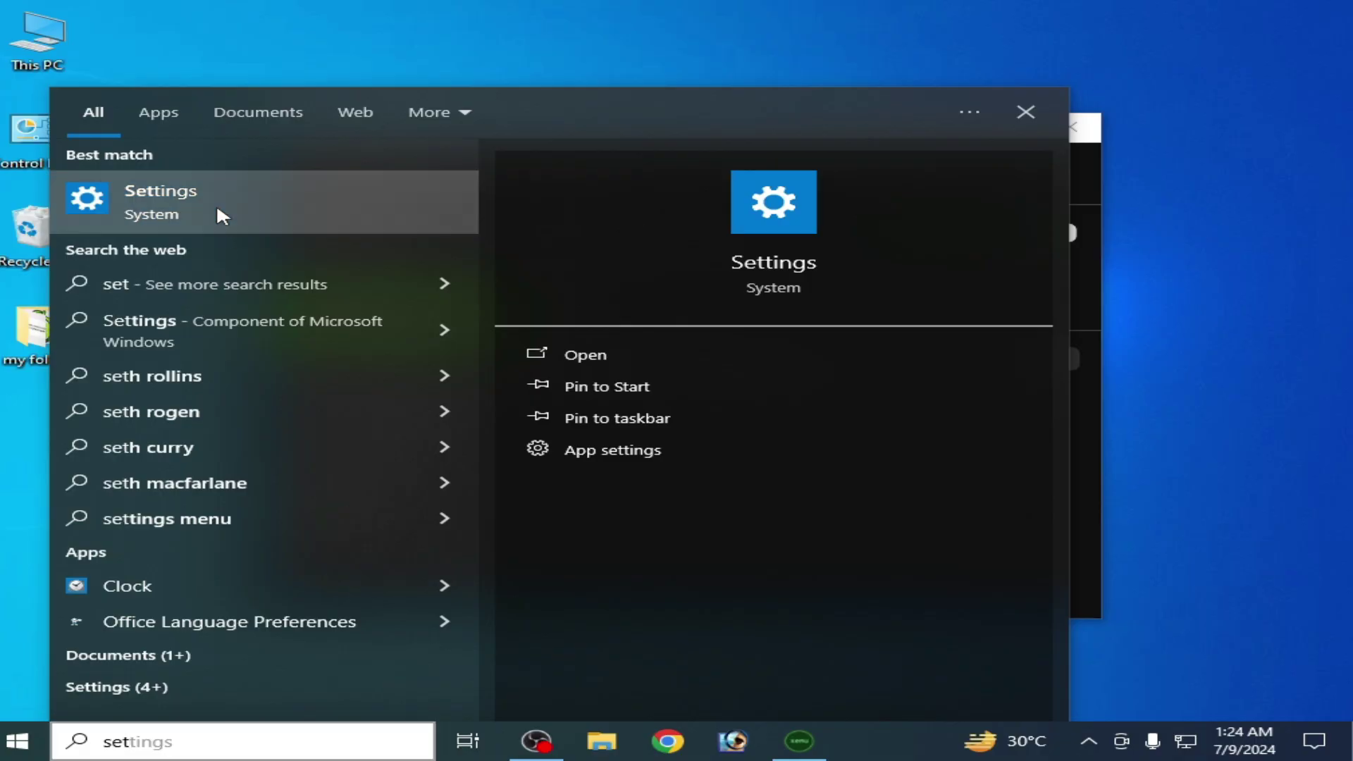
{"action": "left_click", "coordinate": [217, 203]}
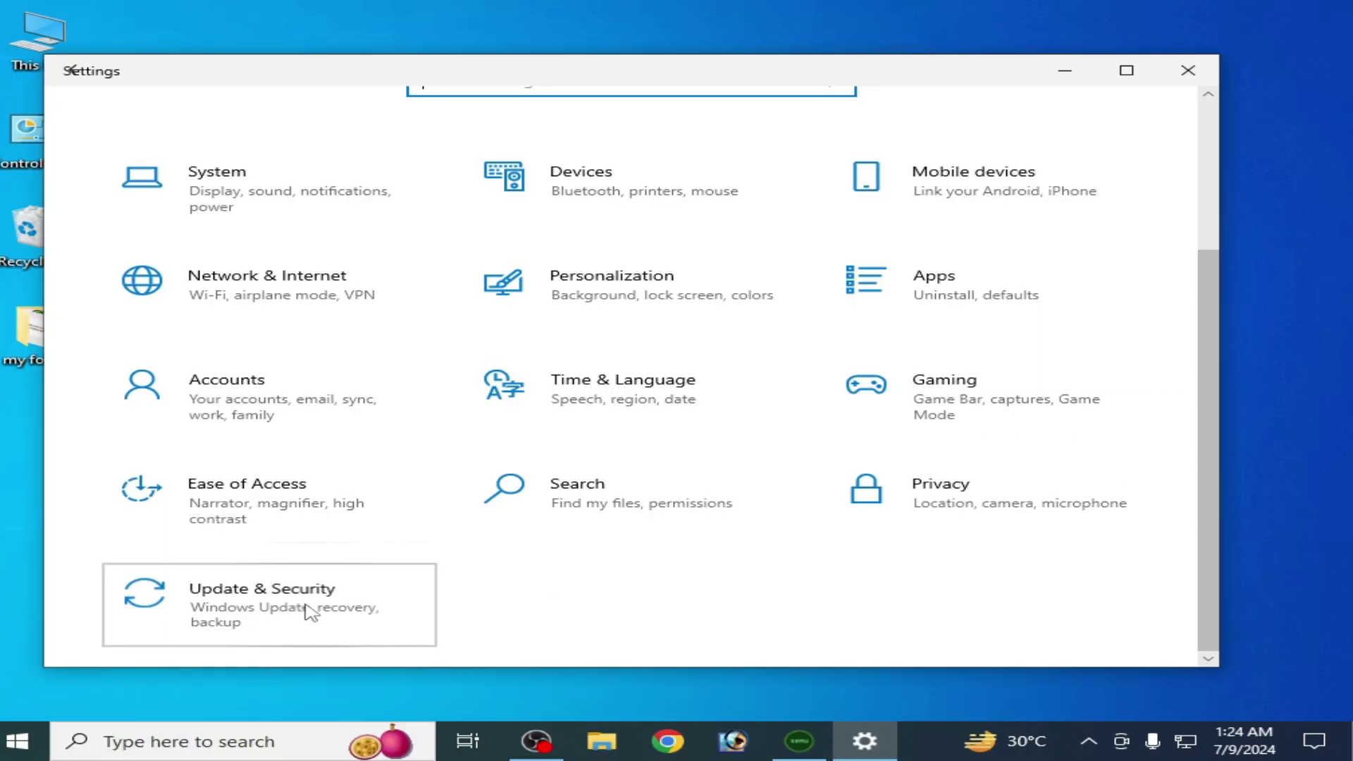
Navigate Update & Security > Windows Security > App & browser control to Exploit protection settings
{"action": "left_click", "coordinate": [310, 612]}
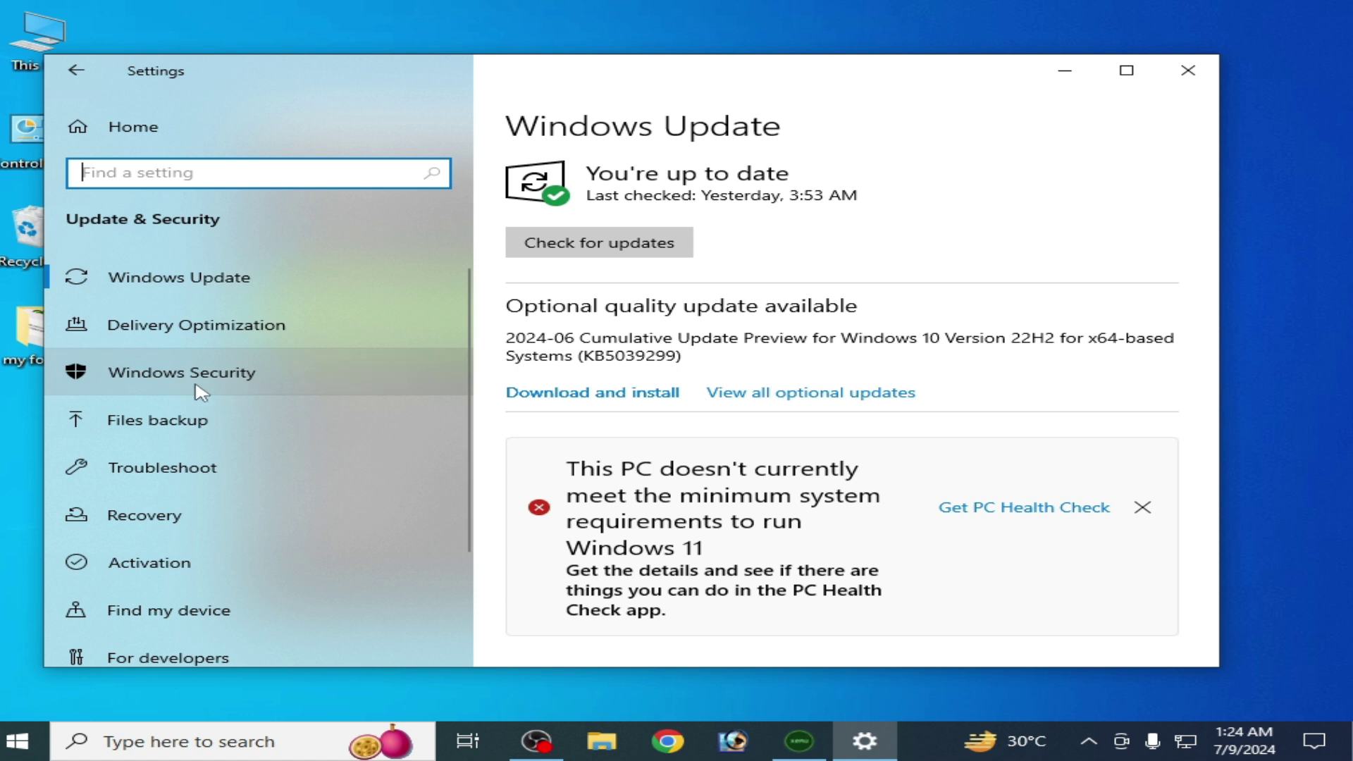
{"action": "left_click", "coordinate": [201, 392]}
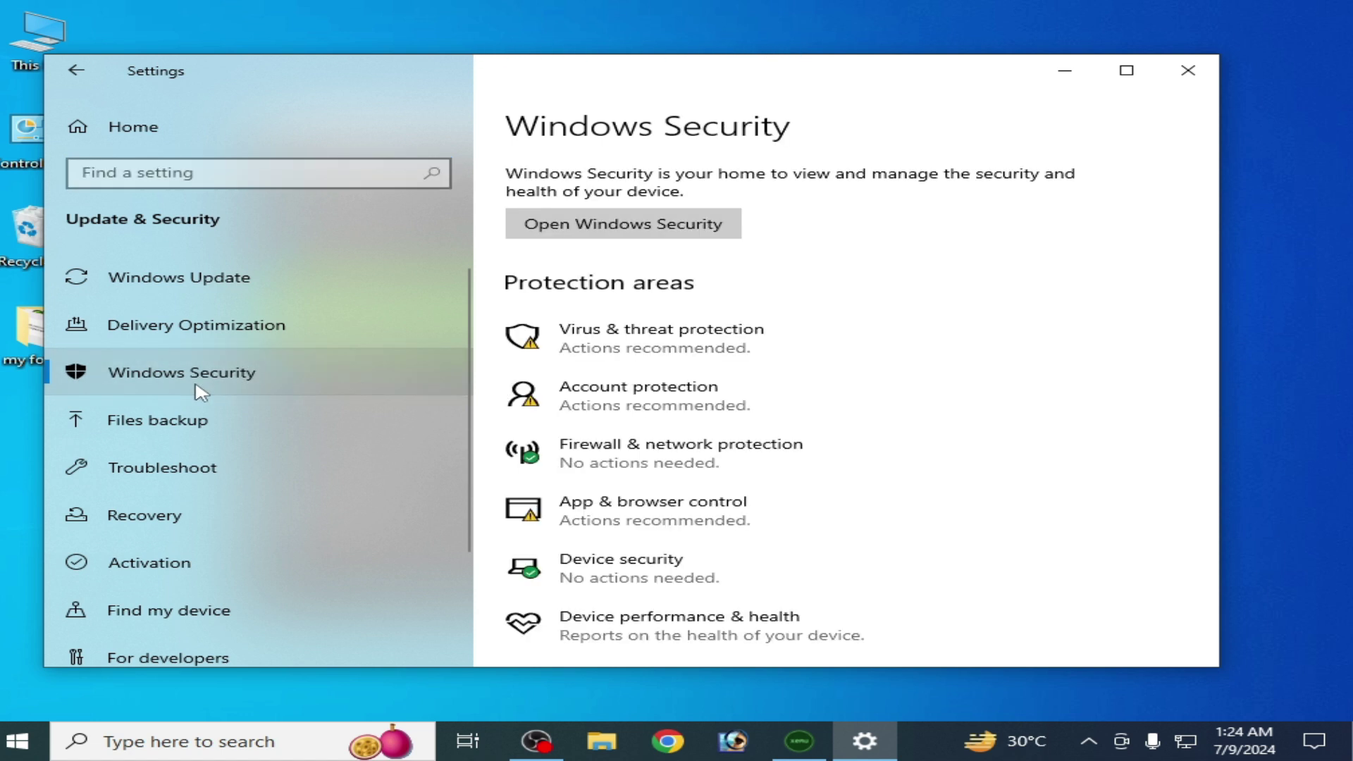
{"action": "left_click", "coordinate": [647, 523]}
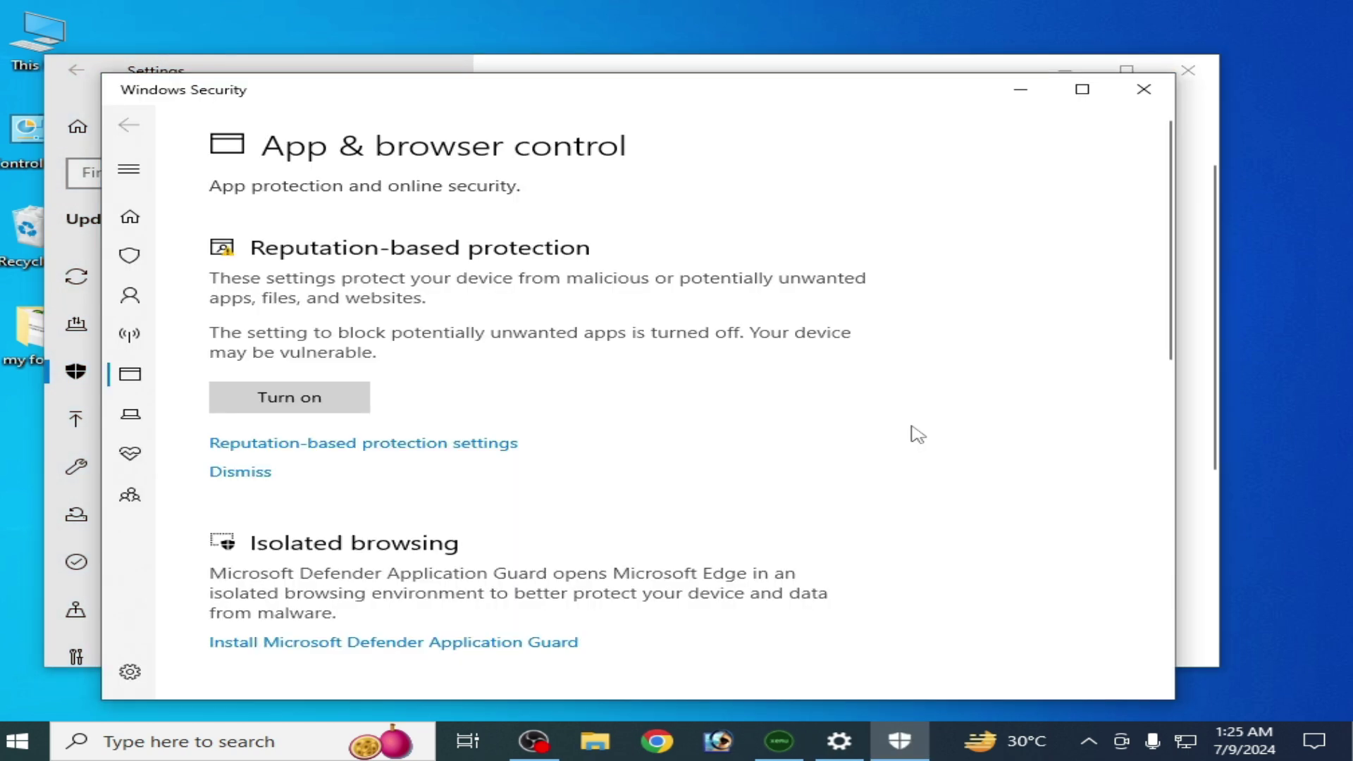
{"action": "left_click_drag", "start_coordinate": [1166, 294], "coordinate": [1156, 451]}
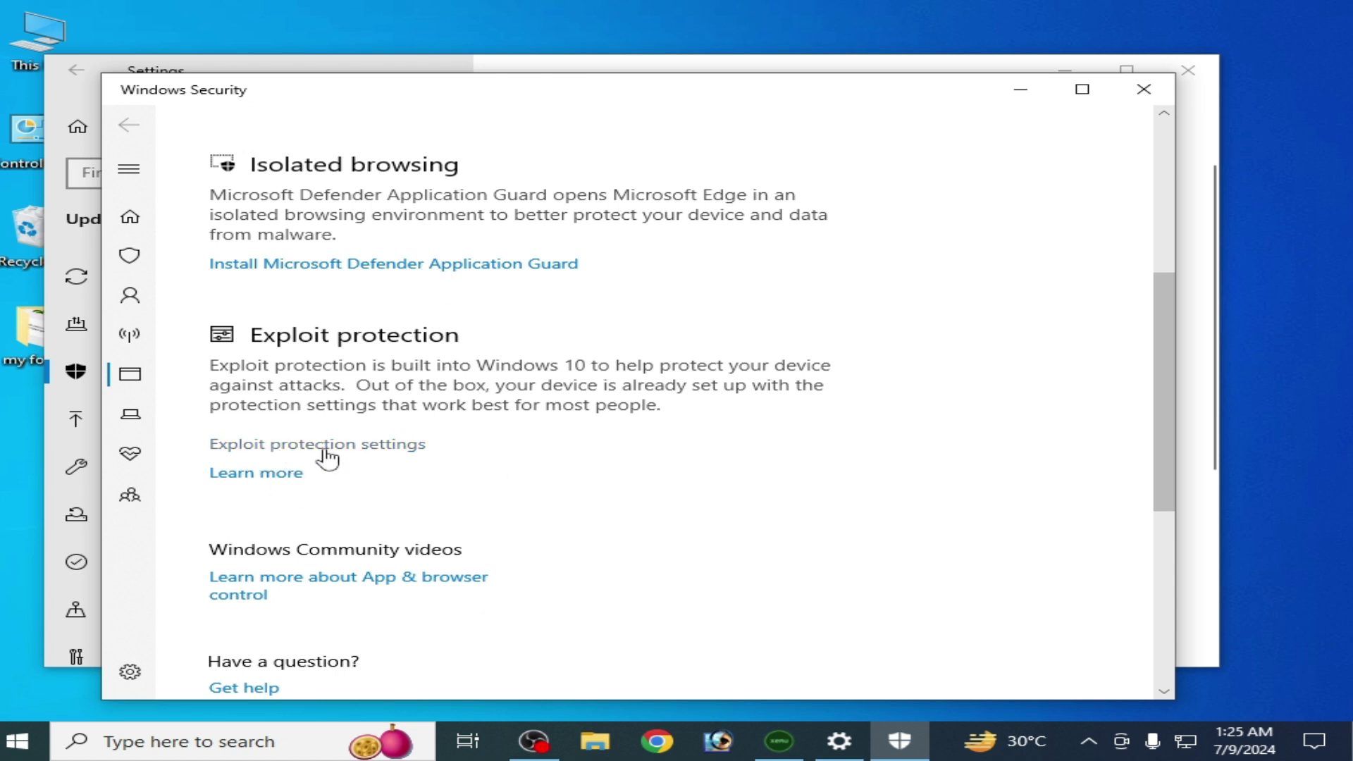
{"action": "left_click", "coordinate": [380, 448]}
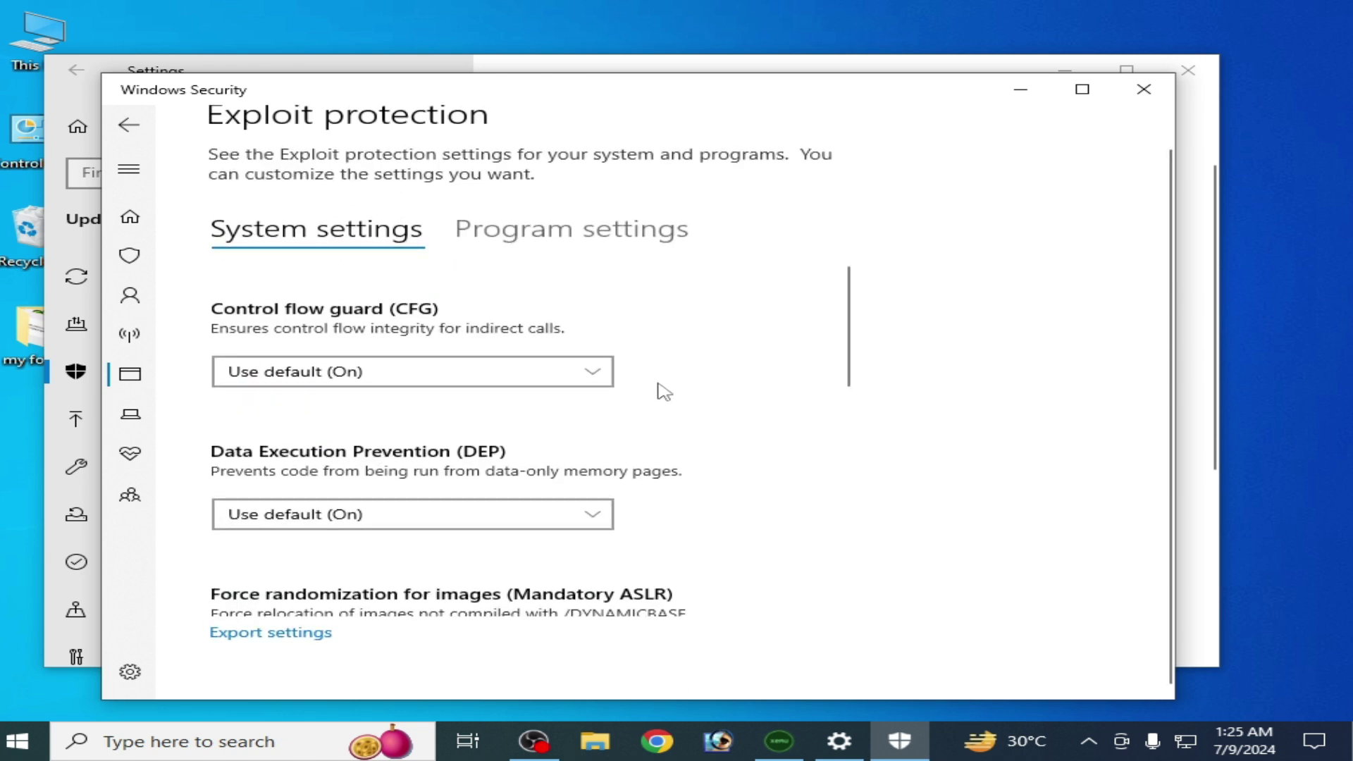
Add xemu.exe by program name to the Exploit protection program settings list
{"action": "left_click", "coordinate": [623, 249]}
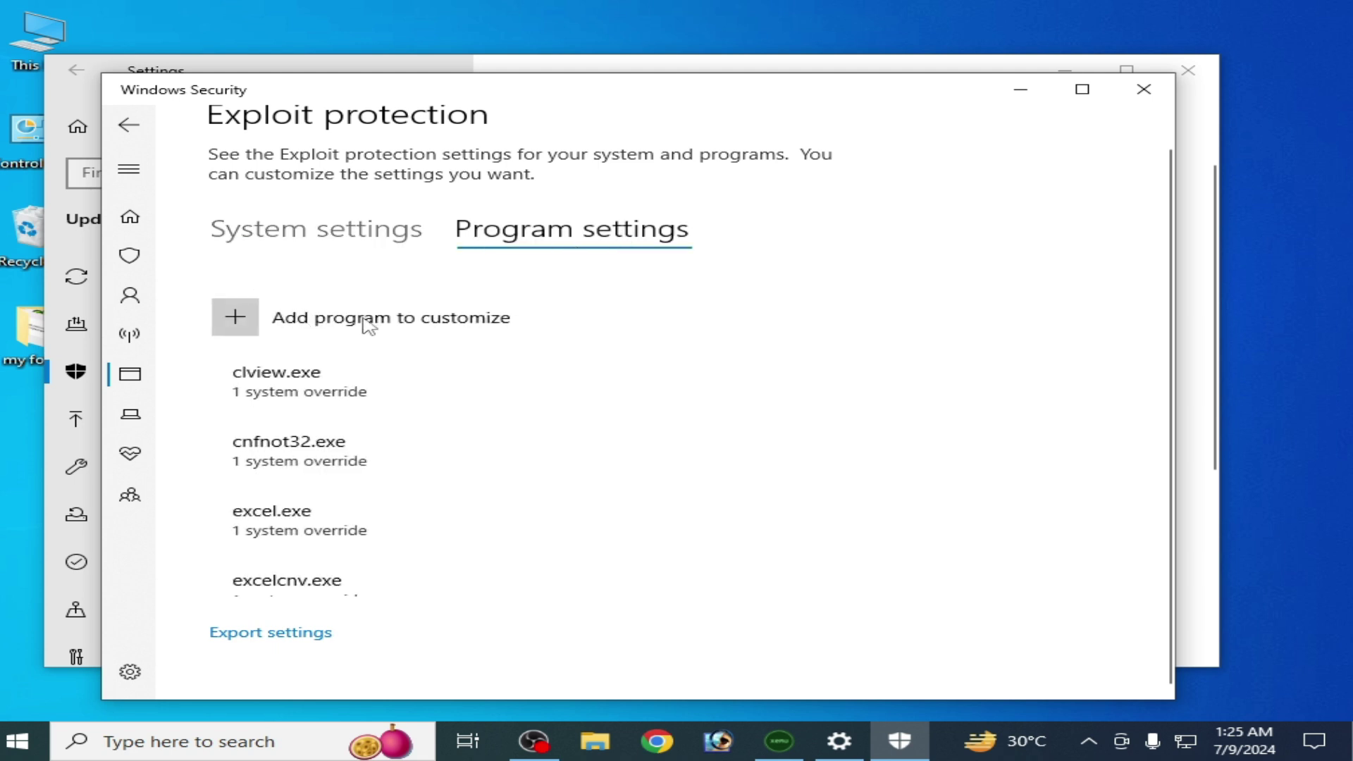
{"action": "left_click", "coordinate": [228, 319]}
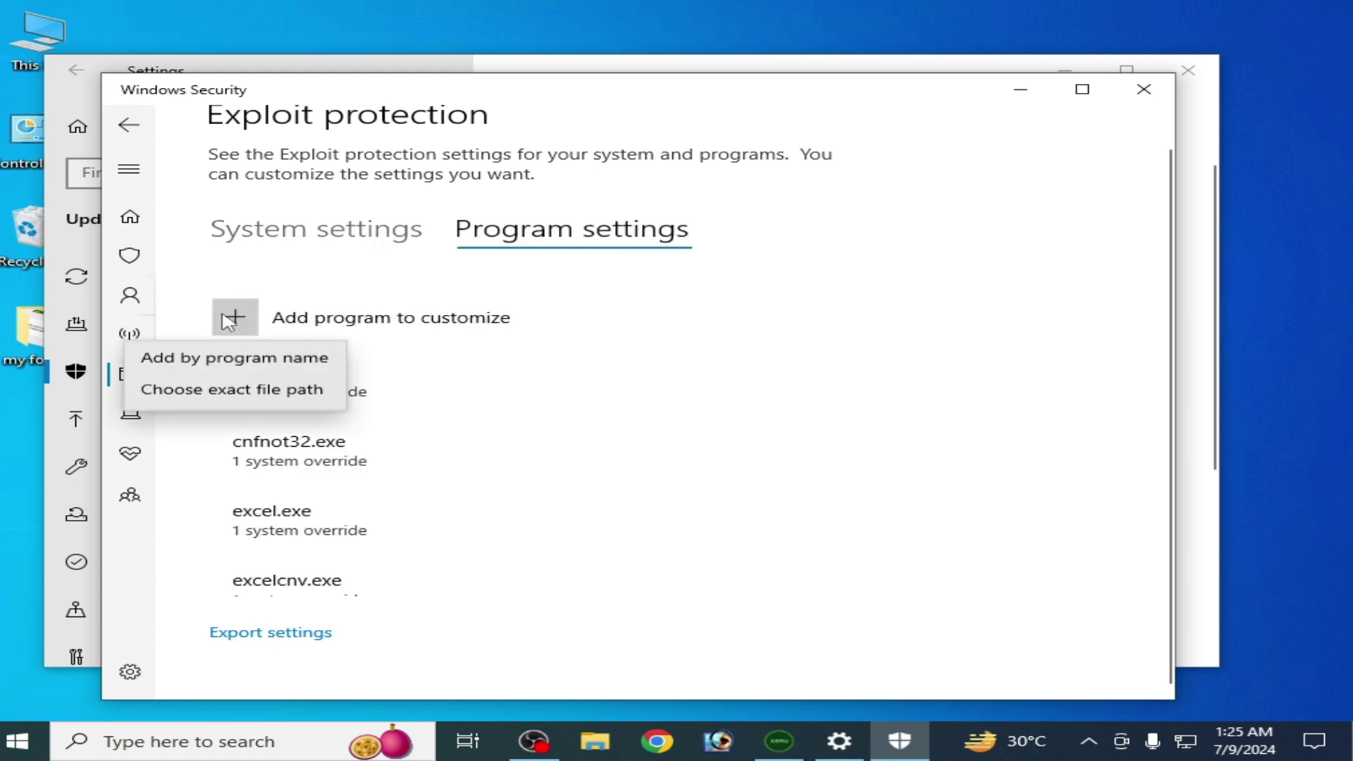
{"action": "left_click", "coordinate": [267, 367]}
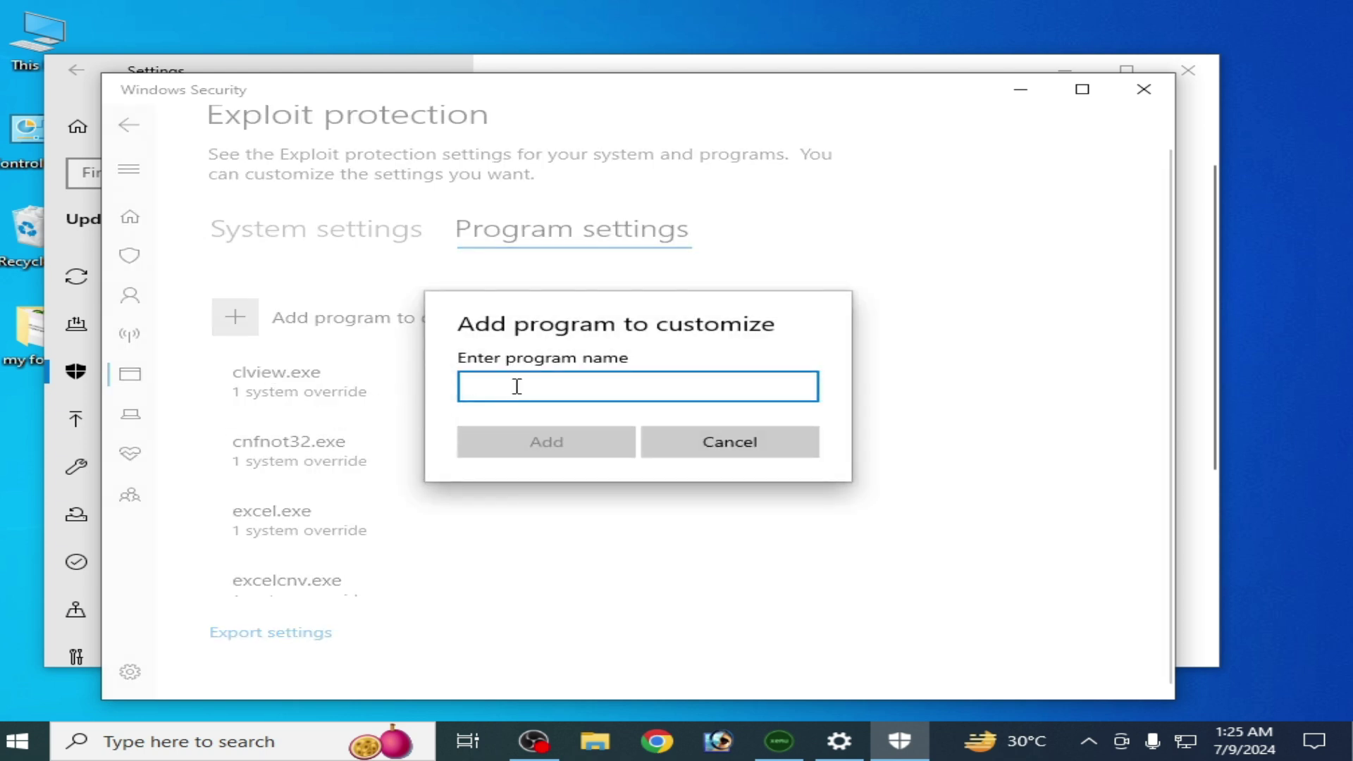
{"action": "type", "text": "xemu"}
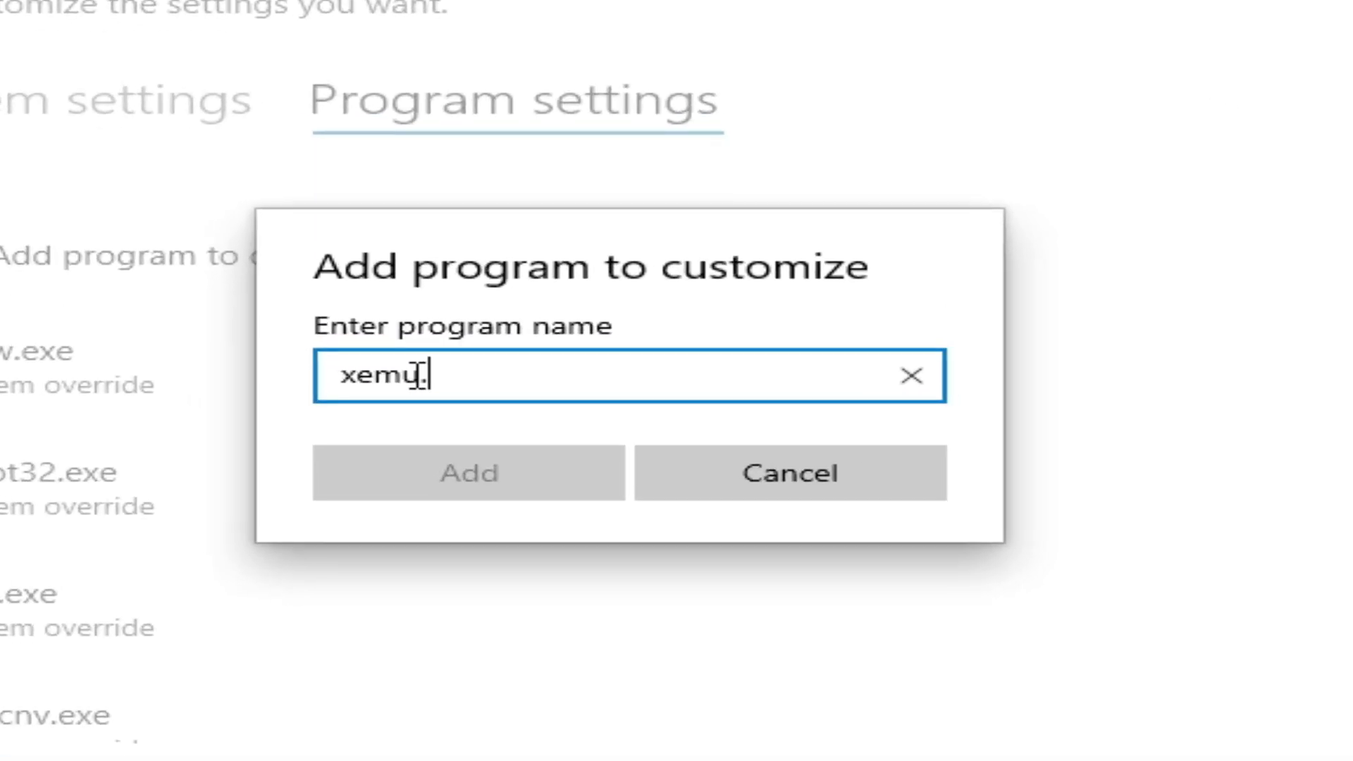
{"action": "type", "text": ".exe"}
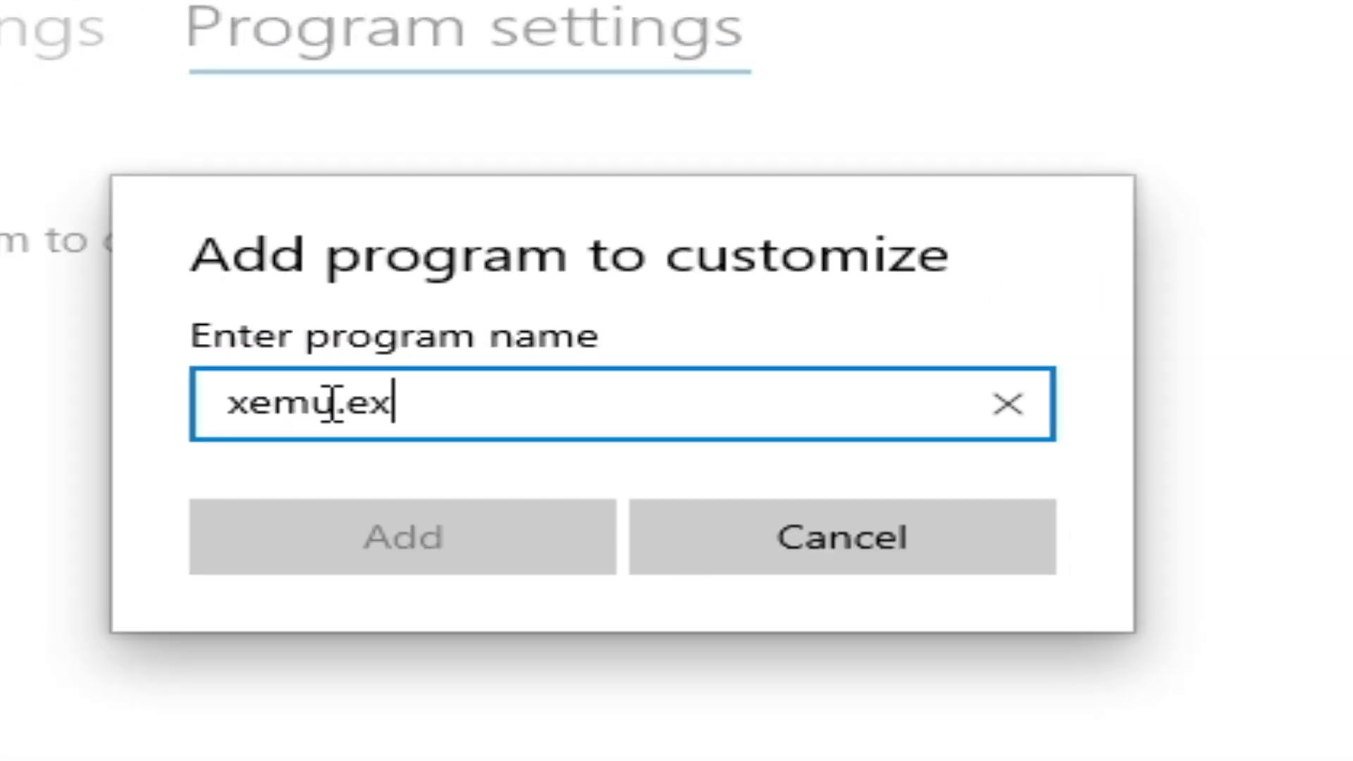
{"action": "left_click", "coordinate": [462, 544]}
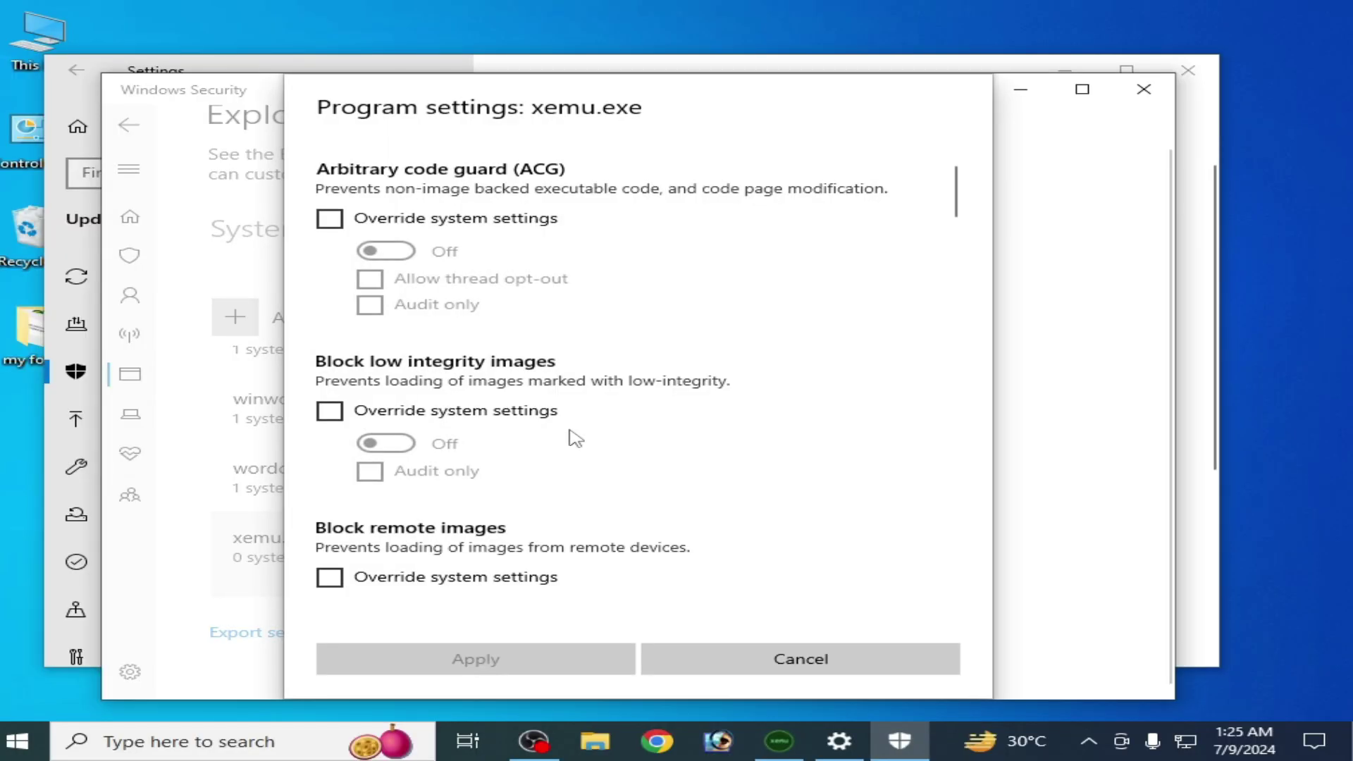
Override the system Control flow guard setting for xemu.exe, leave it On, and apply
{"action": "left_click_drag", "start_coordinate": [950, 197], "coordinate": [942, 267]}
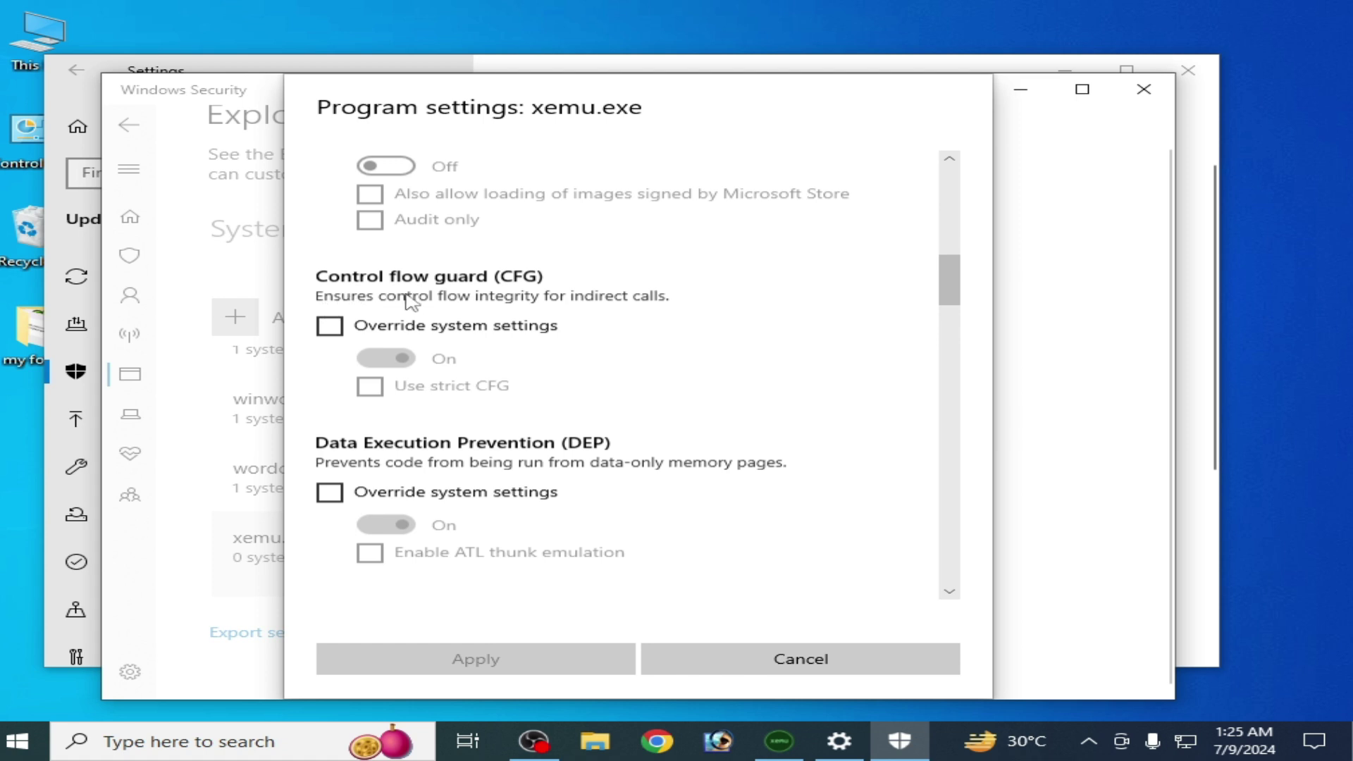
{"action": "left_click", "coordinate": [350, 329]}
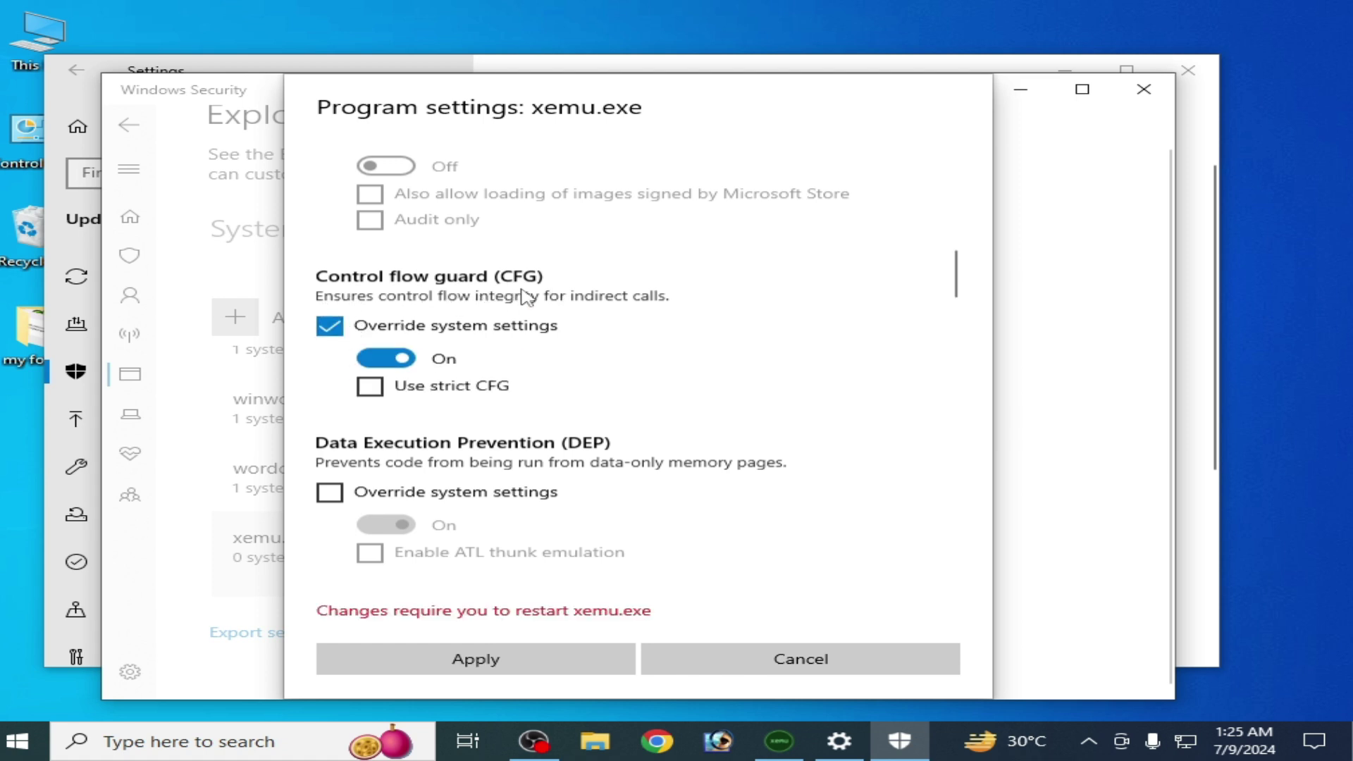
{"action": "left_click", "coordinate": [369, 359]}
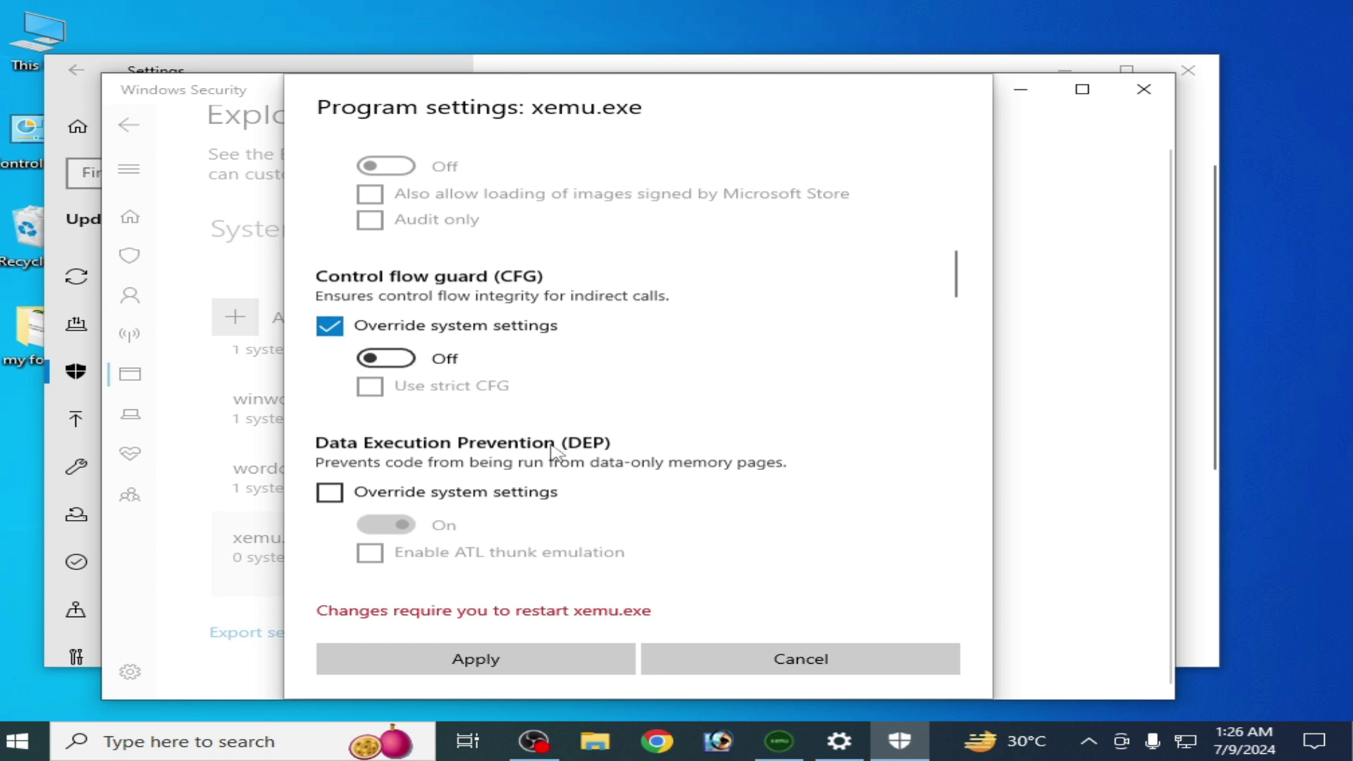
{"action": "left_click", "coordinate": [402, 361]}
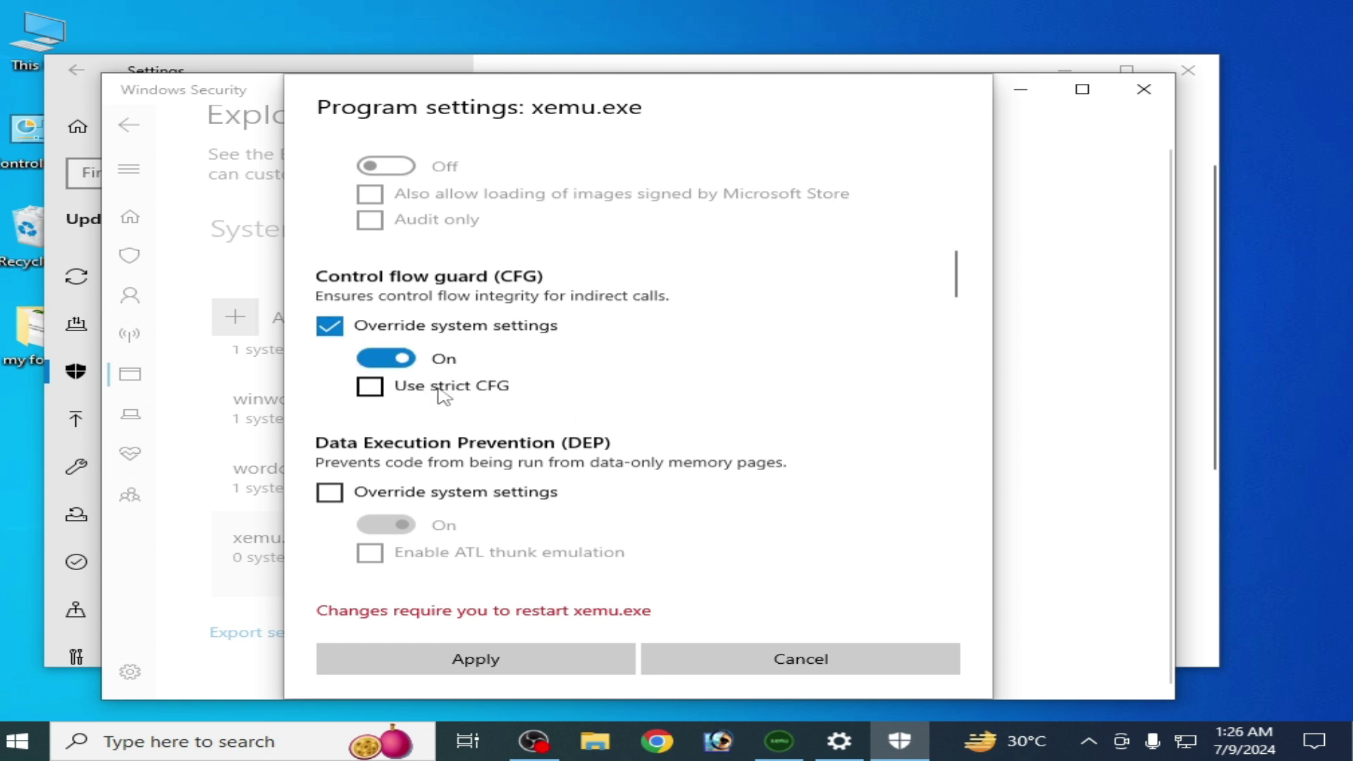
{"action": "left_click", "coordinate": [530, 666]}
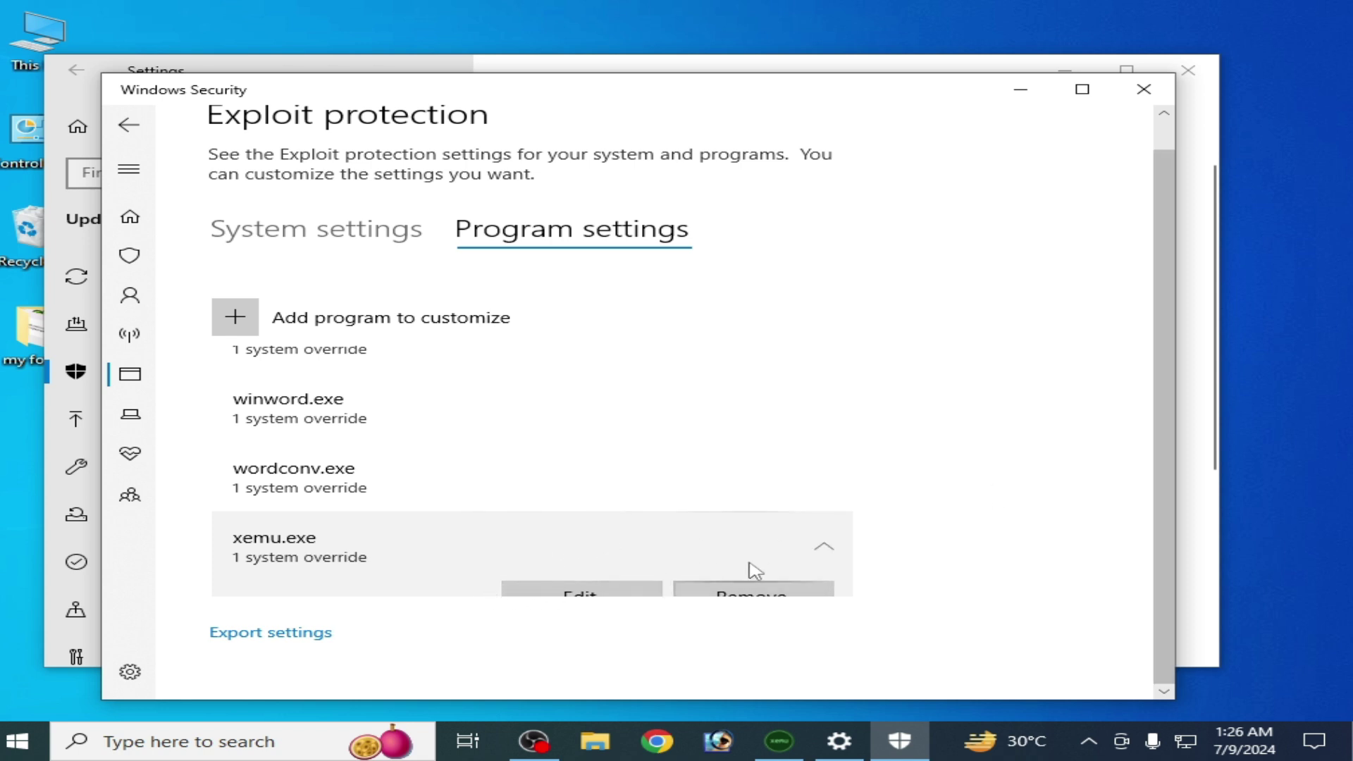
Review the existing xemu.exe entry's settings and close them without changes
{"action": "left_click", "coordinate": [840, 551]}
{"action": "left_click", "coordinate": [826, 566]}
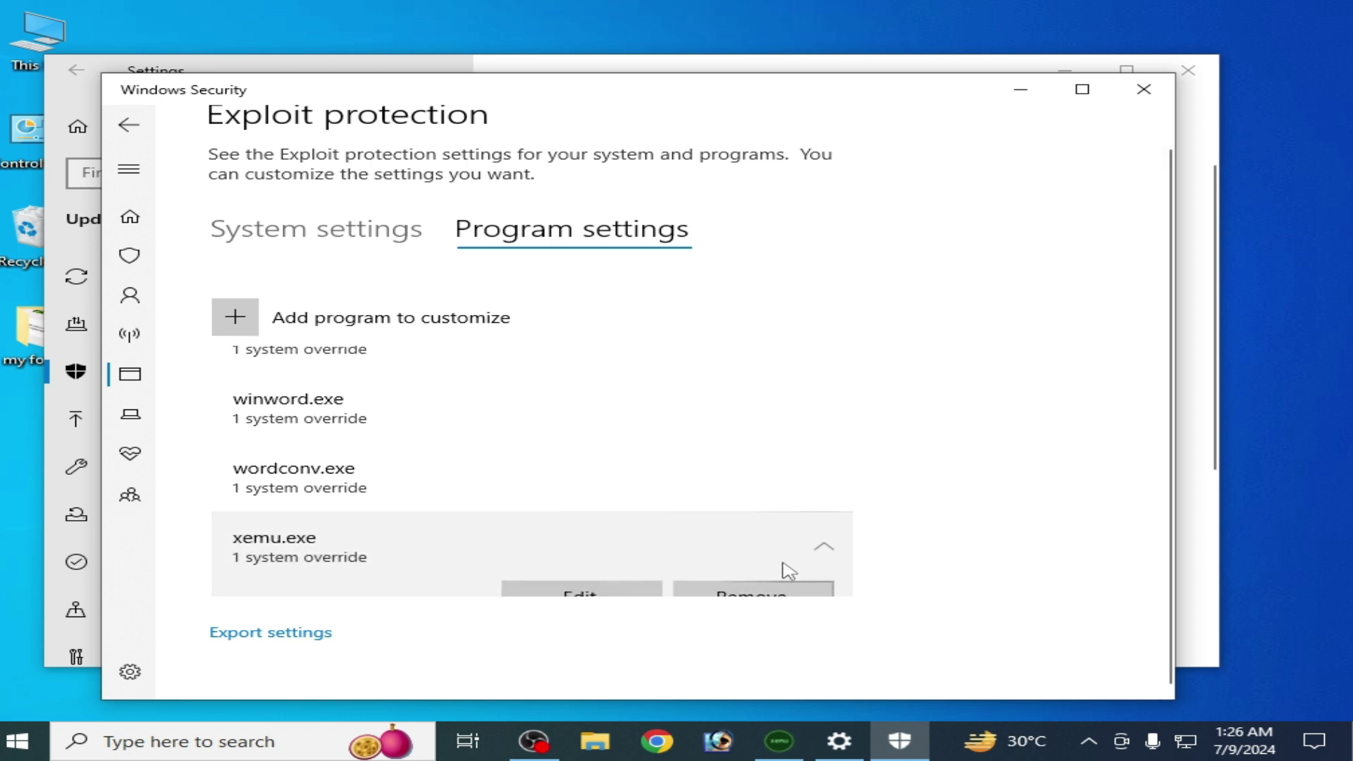
{"action": "left_click", "coordinate": [567, 591]}
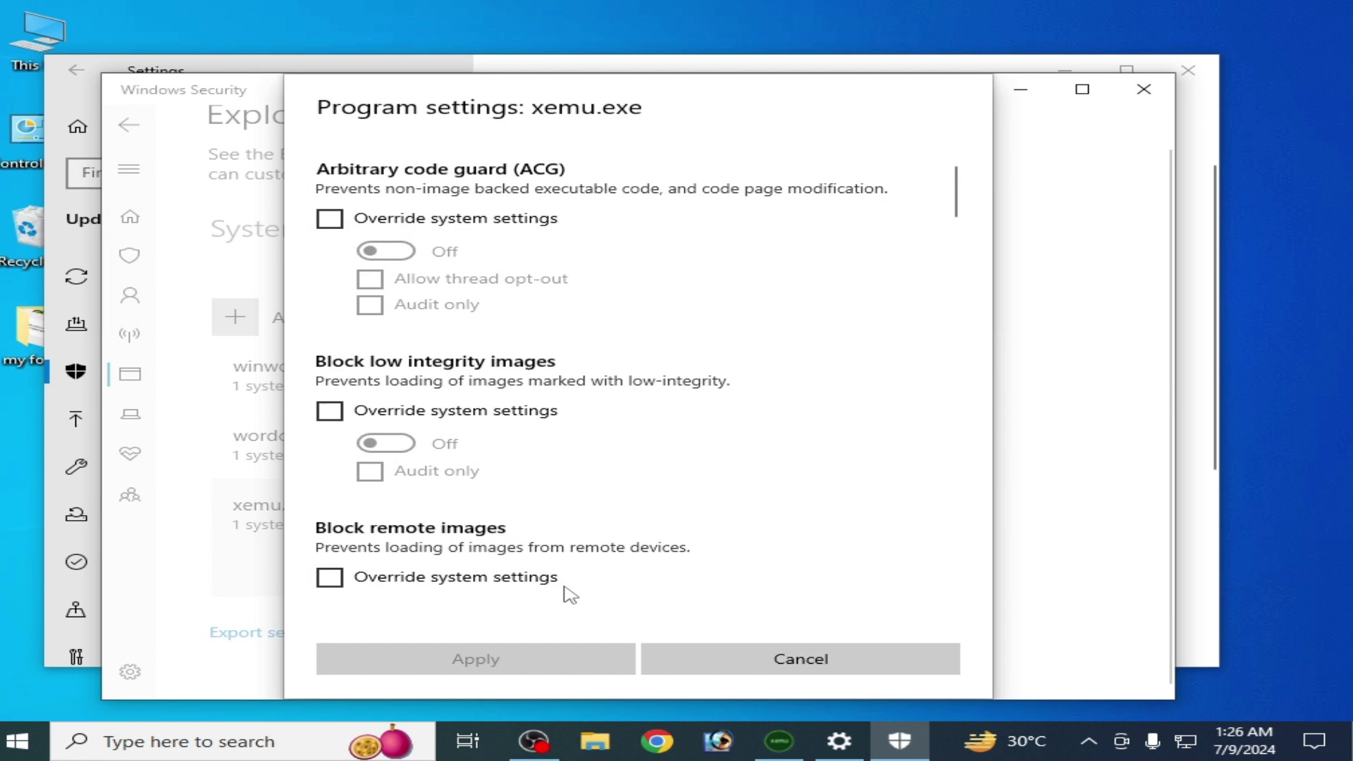
{"action": "left_click", "coordinate": [801, 658]}
Re-add xemu.exe by name, switch its Control flow guard to Off, and apply
{"action": "left_click", "coordinate": [248, 328]}
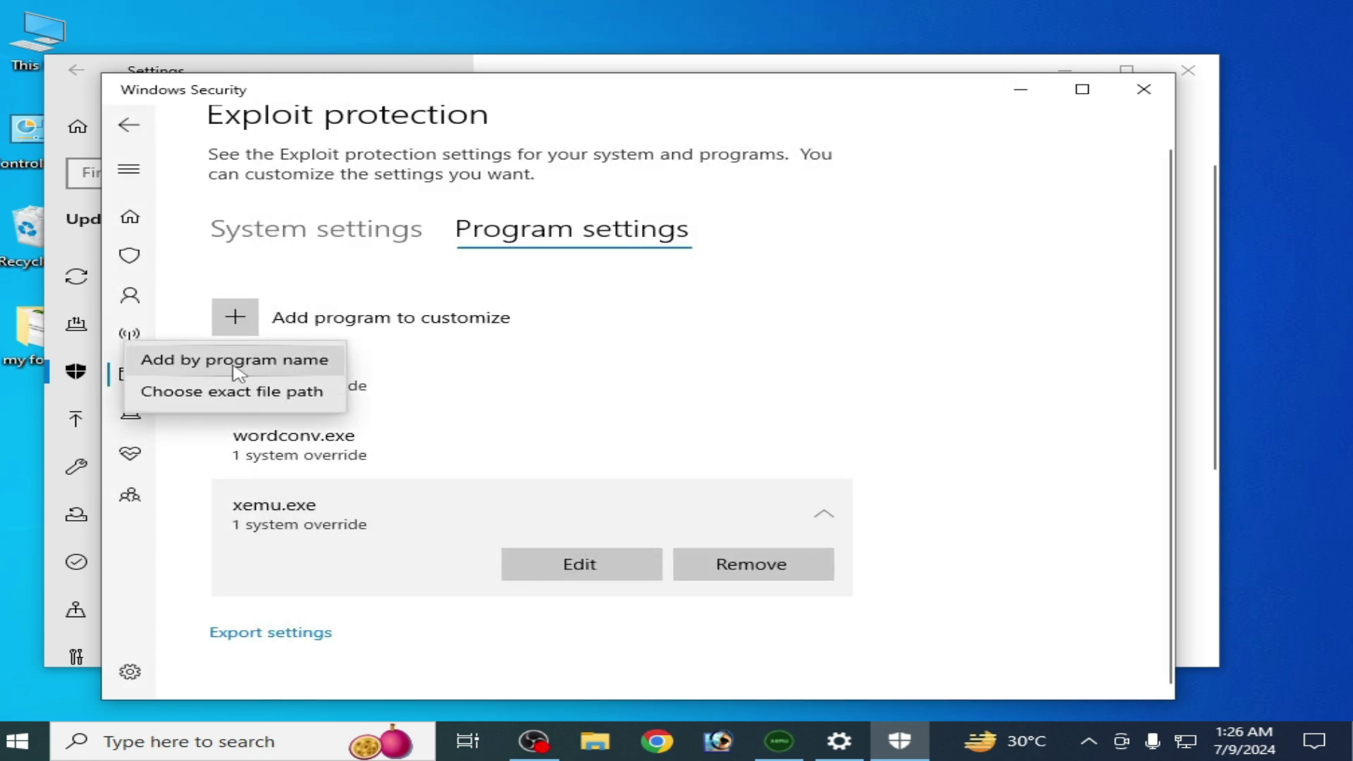
{"action": "left_click", "coordinate": [198, 352]}
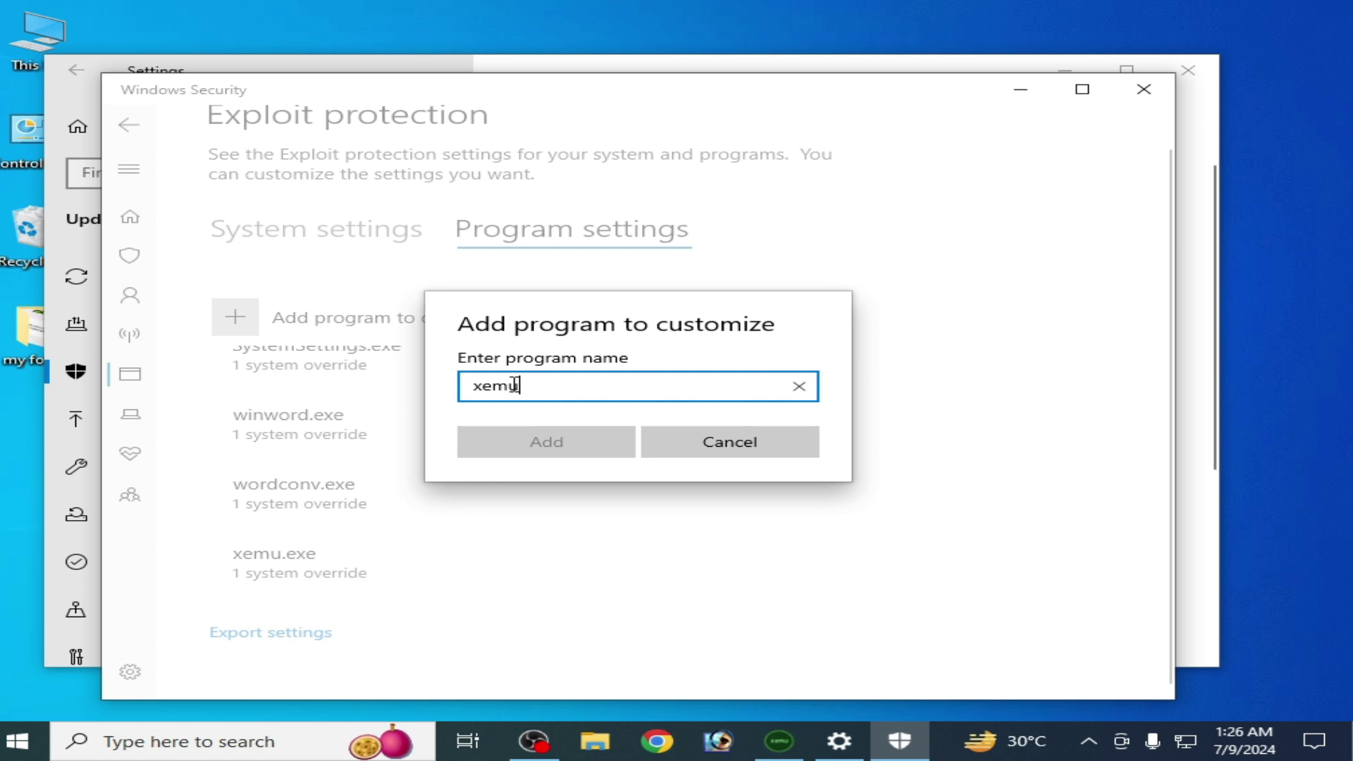
{"action": "type", "text": "xemu.exe"}
{"action": "left_click", "coordinate": [525, 448]}
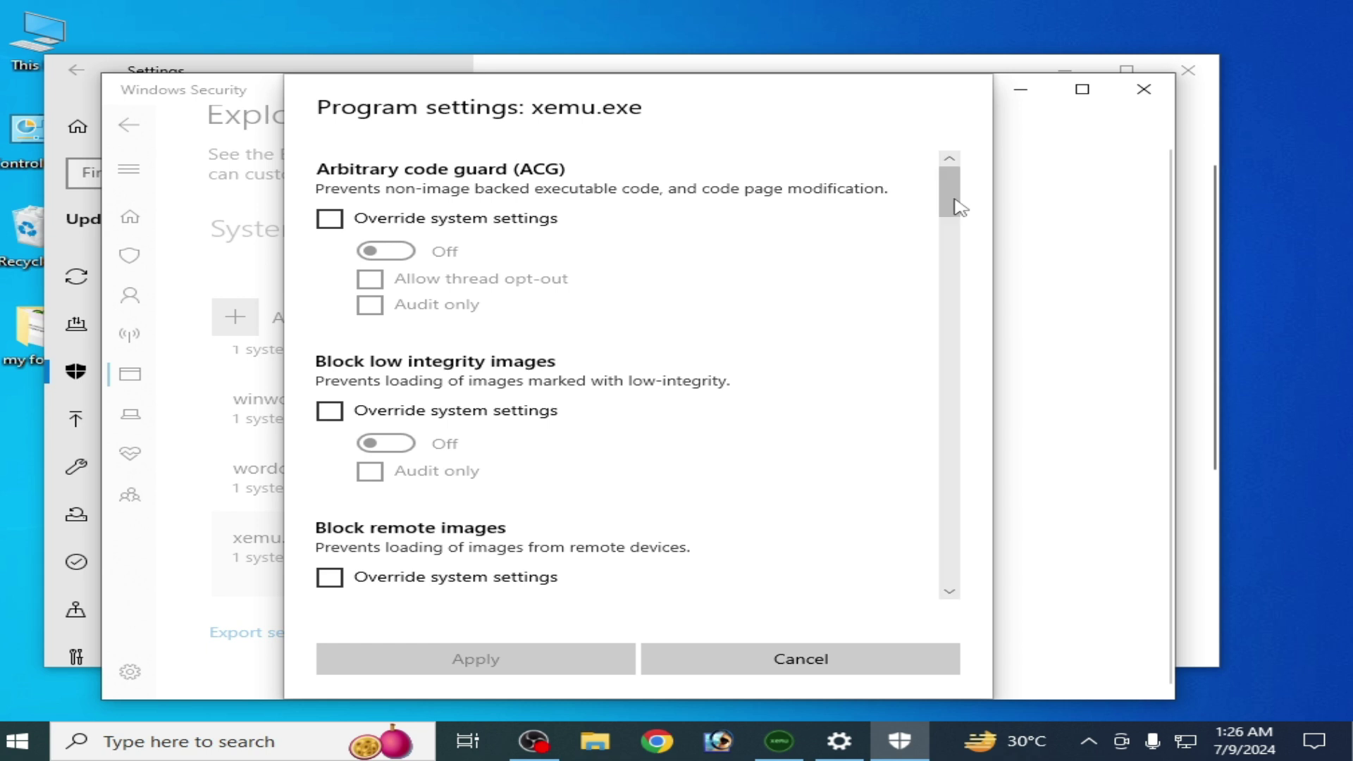
{"action": "left_click_drag", "start_coordinate": [959, 207], "coordinate": [953, 289]}
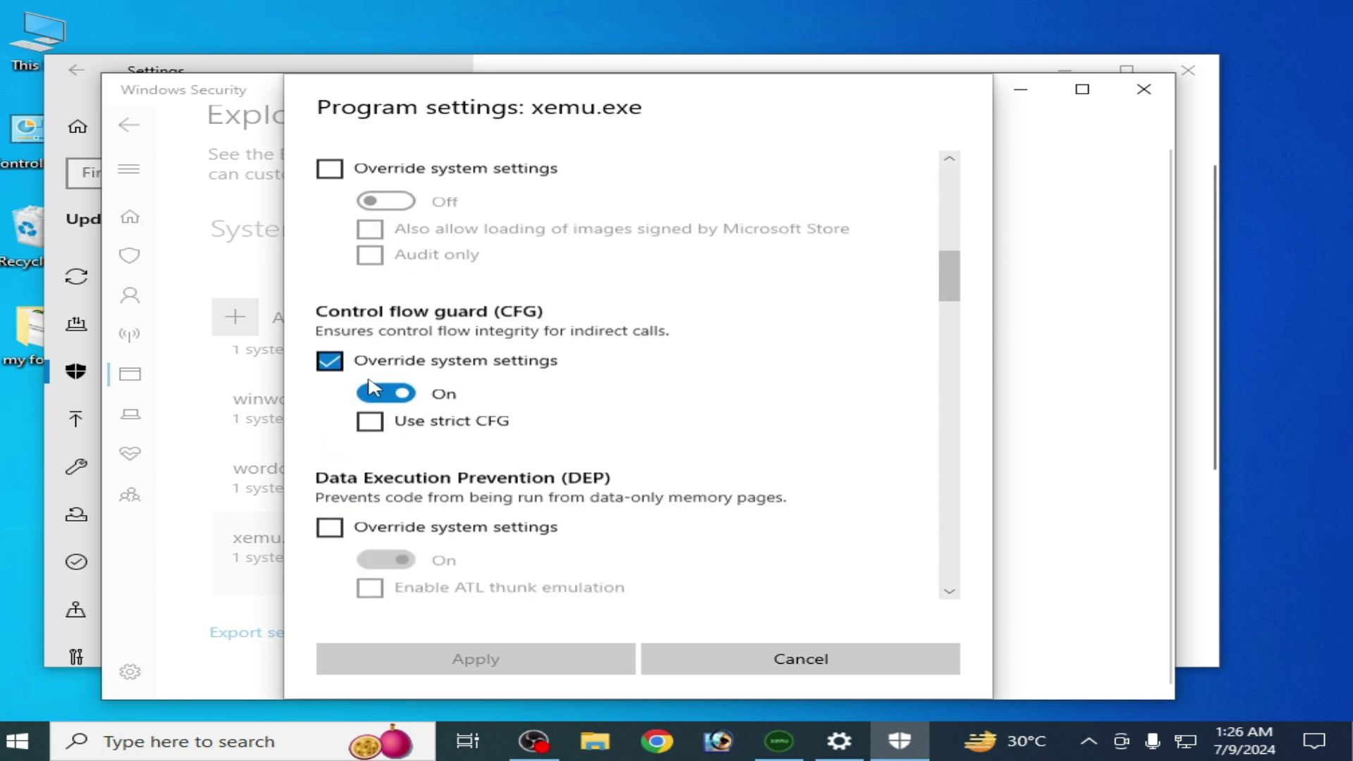
{"action": "left_click", "coordinate": [368, 399]}
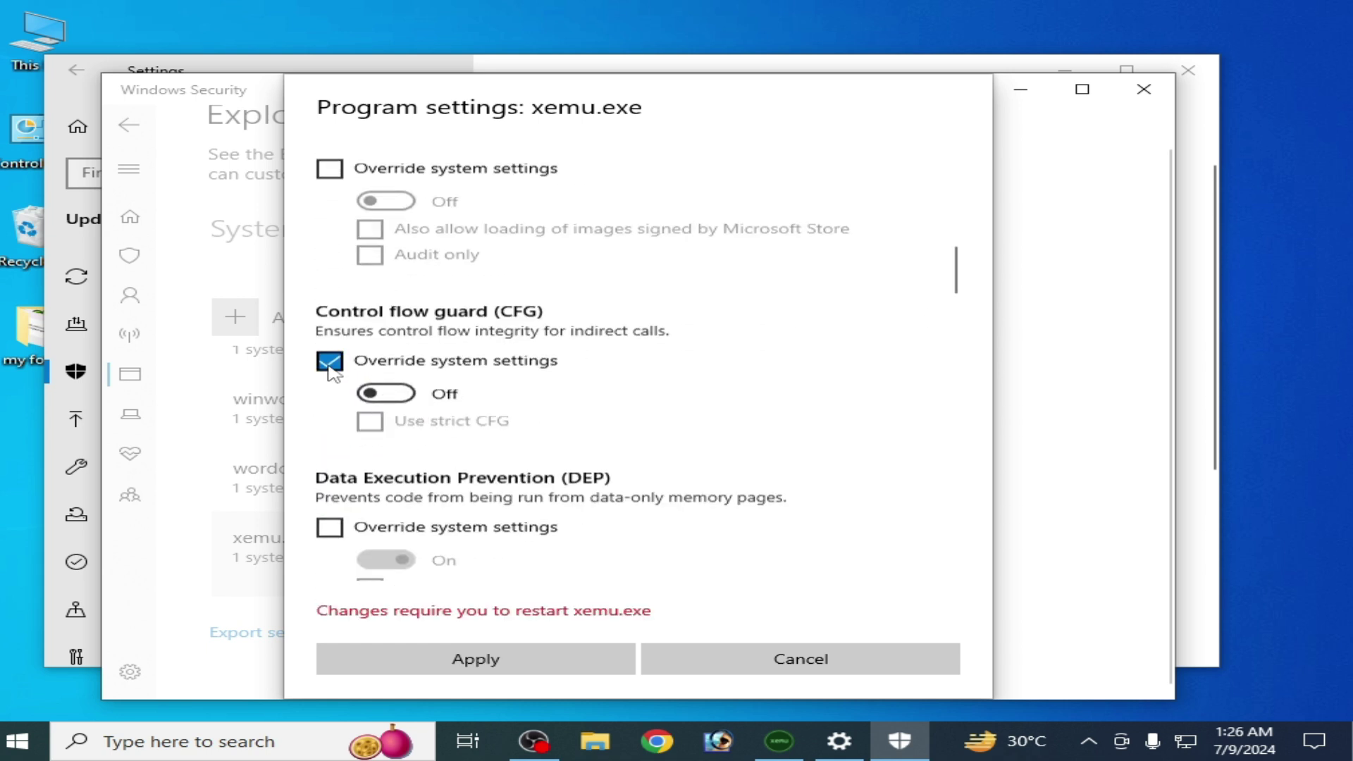
{"action": "left_click", "coordinate": [507, 663]}
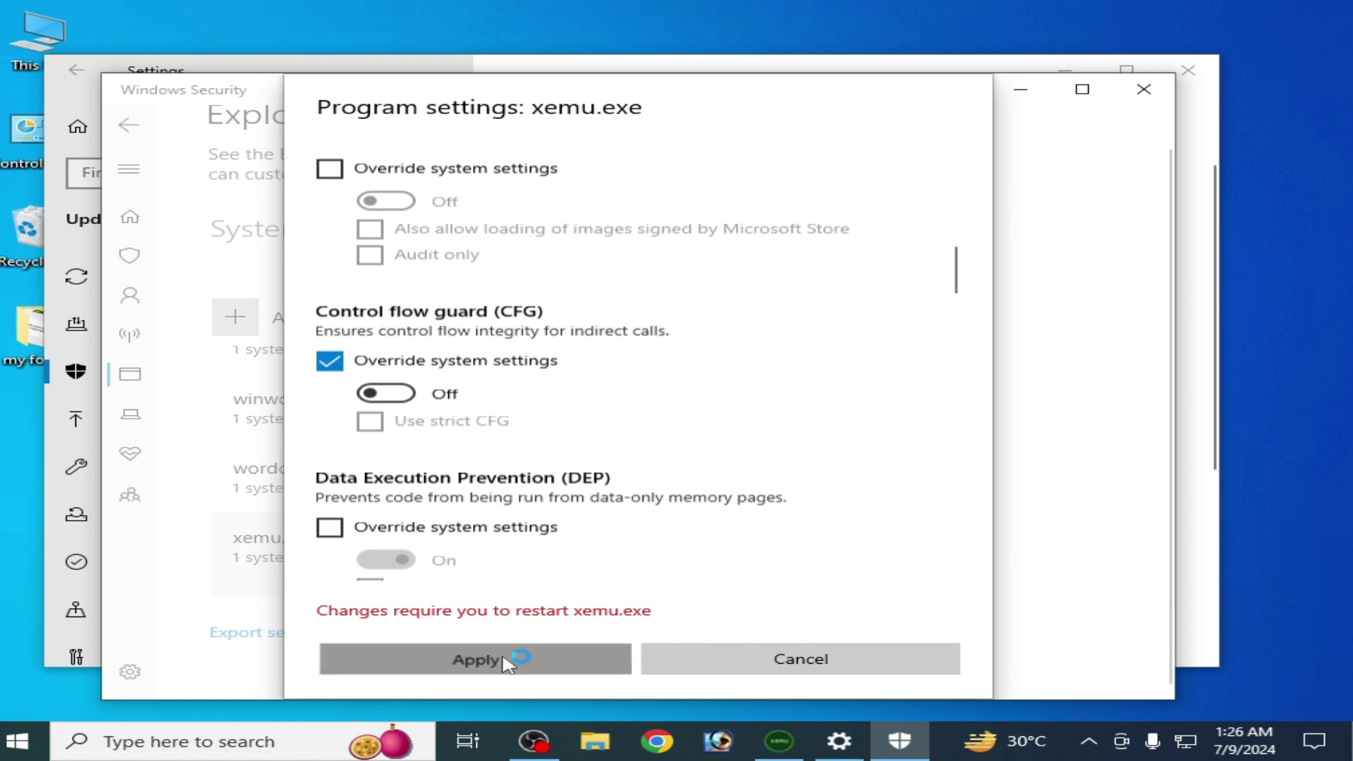
Close the Windows Security and Windows Settings windows, returning to xemu's Audio page
{"action": "left_click", "coordinate": [1143, 88]}
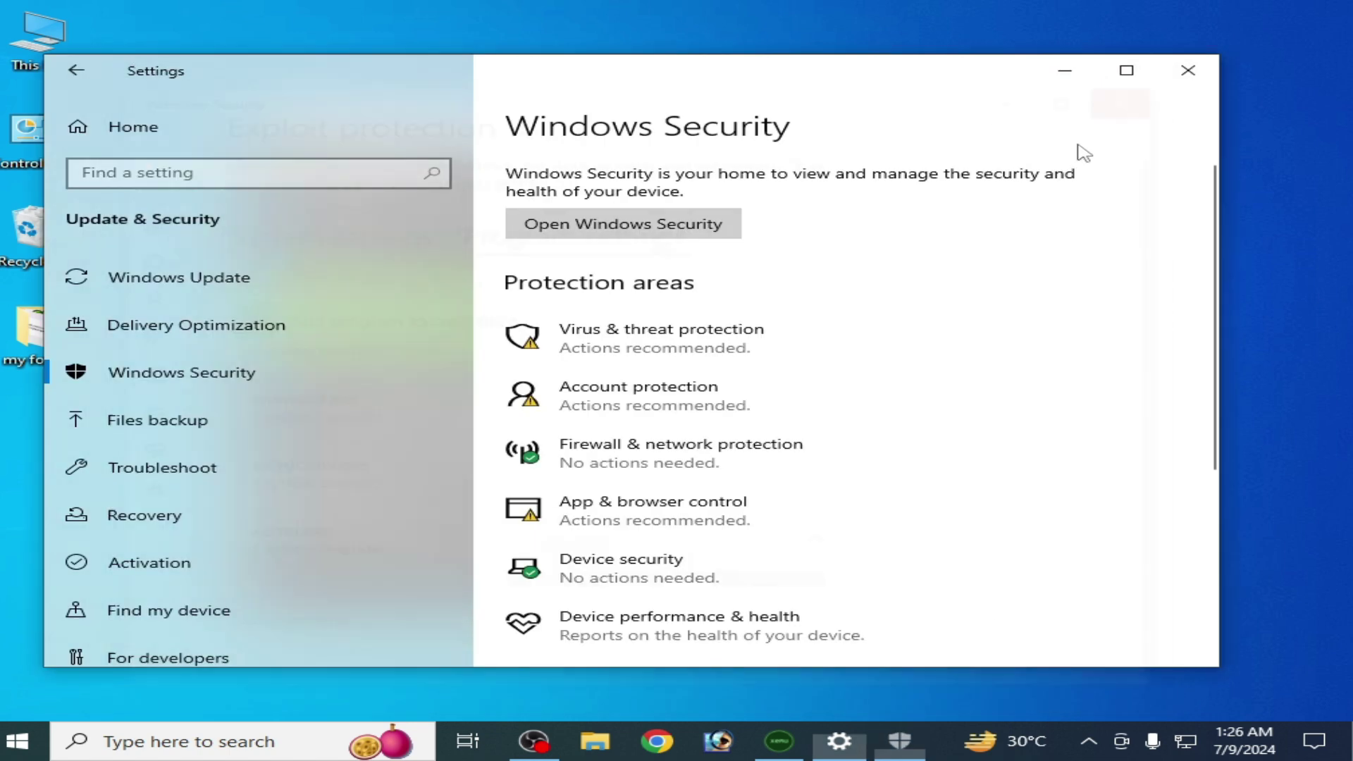
{"action": "left_click", "coordinate": [1188, 71]}
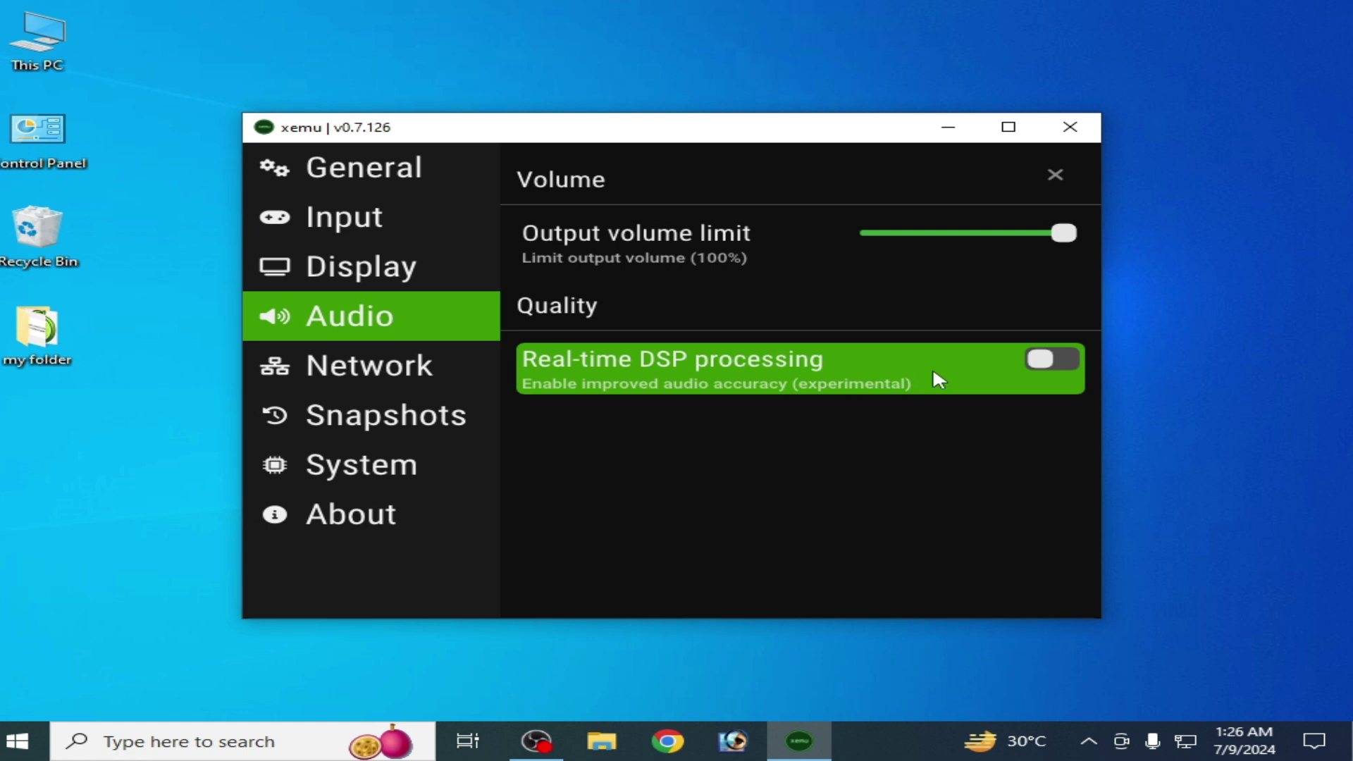